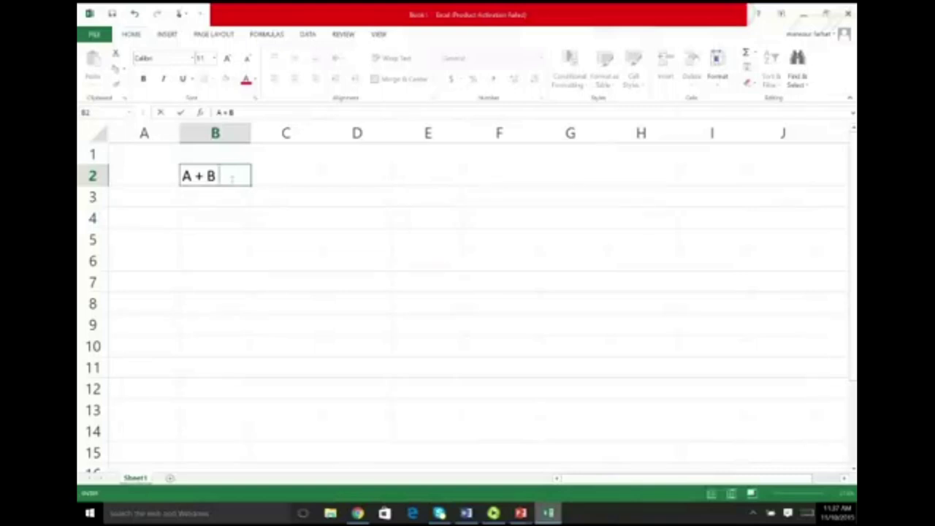
Step: Complete the B2 heading as "A + B Form A partnership" and enter "Equal partners" in B3
{"action": "type", "text": "Form A"}
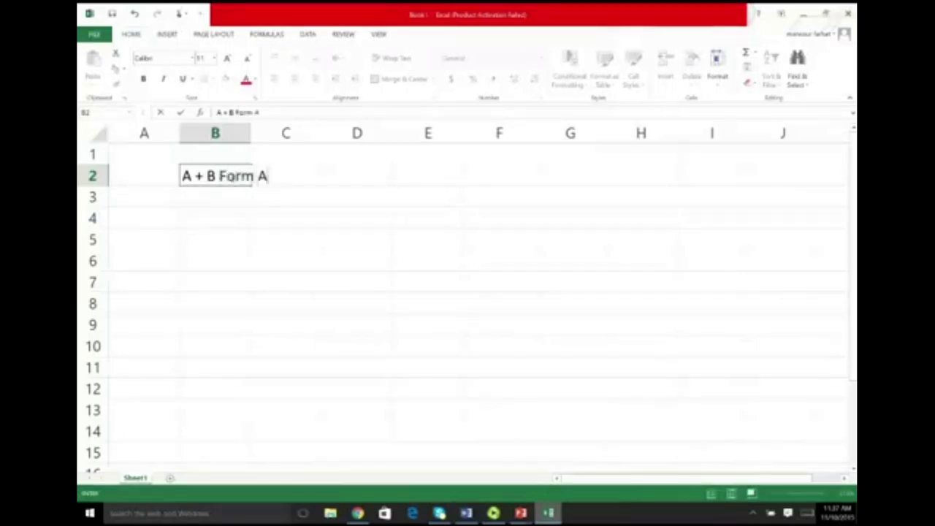
{"action": "type", "text": " partnership"}
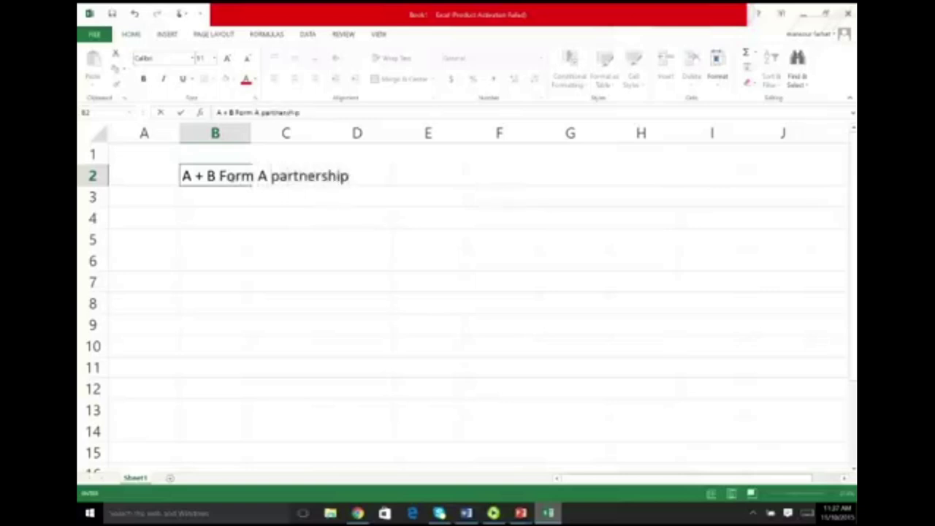
{"action": "key", "text": "Return"}
{"action": "key", "text": "Return"}
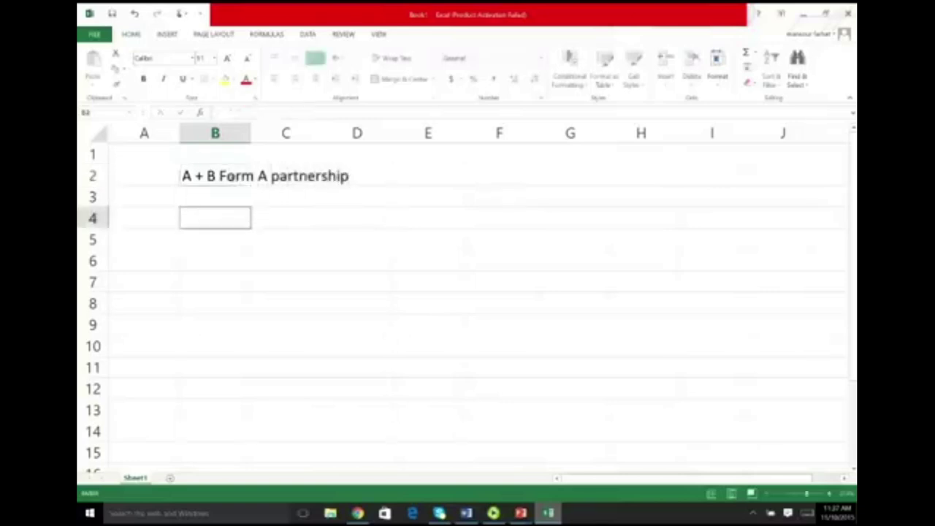
{"action": "key", "text": "Up"}
{"action": "type", "text": "Equal partners"}
{"action": "key", "text": "Return"}
{"action": "key", "text": "Return"}
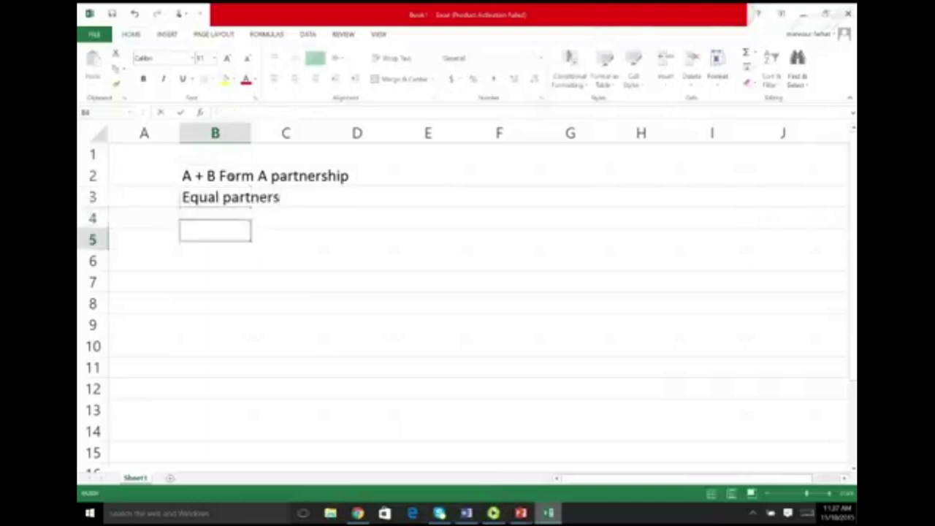
Step: Enter the label "A Contributed cash" in B5 and its amount 40000 in E5
{"action": "type", "text": "A Conty"}
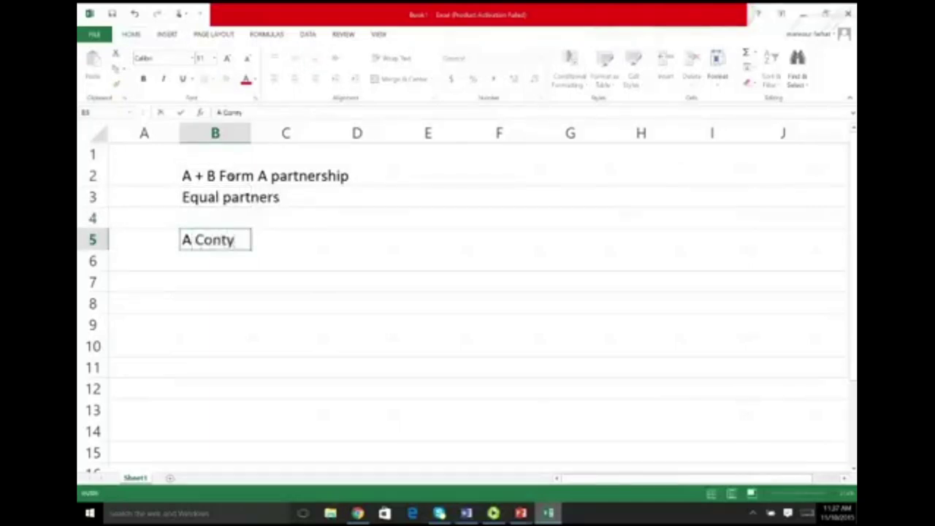
{"action": "key", "text": "BackSpace"}
{"action": "type", "text": "r"}
{"action": "type", "text": "ibuted cvas"}
{"action": "key", "text": "BackSpace"}
{"action": "key", "text": "BackSpace"}
{"action": "key", "text": "BackSpace"}
{"action": "type", "text": "ash"}
{"action": "key", "text": "Right"}
{"action": "key", "text": "Right"}
{"action": "key", "text": "Right"}
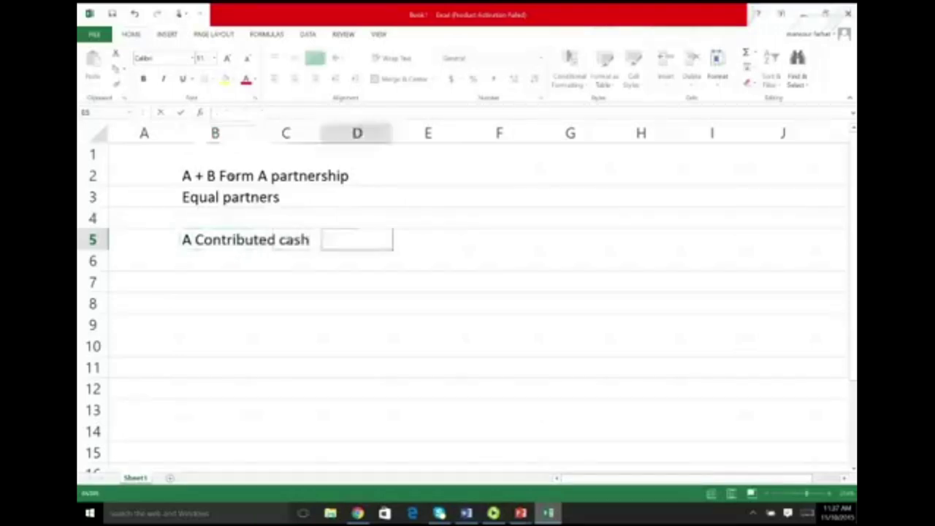
{"action": "type", "text": "40000"}
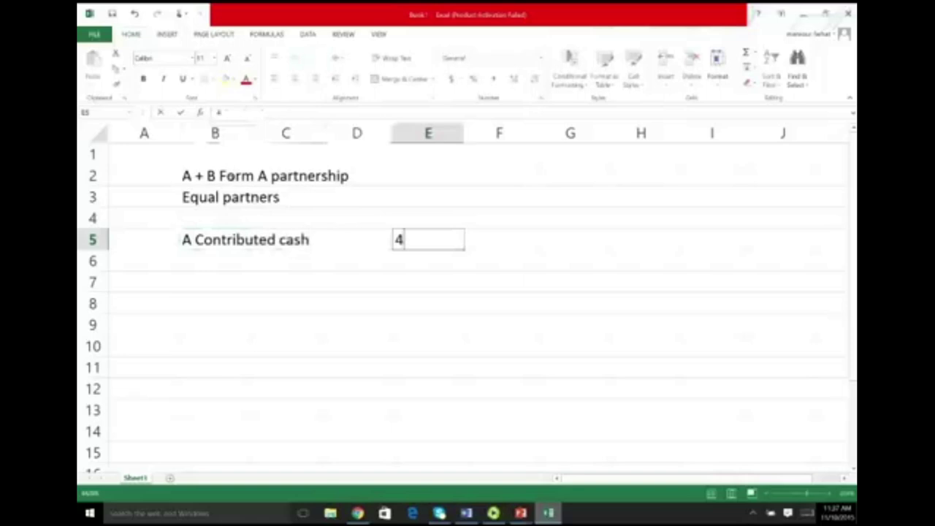
Step: Enter the label "B contributed Property" in B6, directly below partner A's cash contribution
{"action": "left_click", "coordinate": [215, 261]}
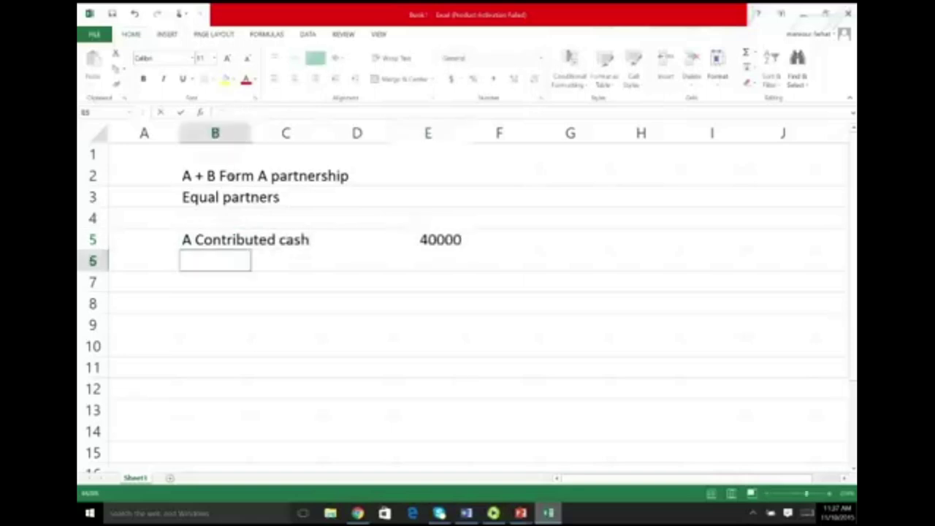
{"action": "type", "text": "B co"}
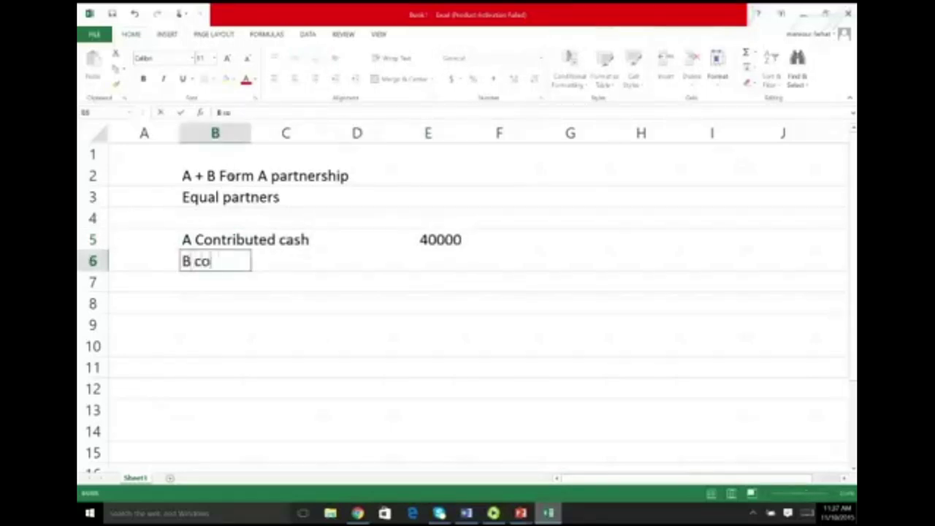
{"action": "type", "text": "ntributed"}
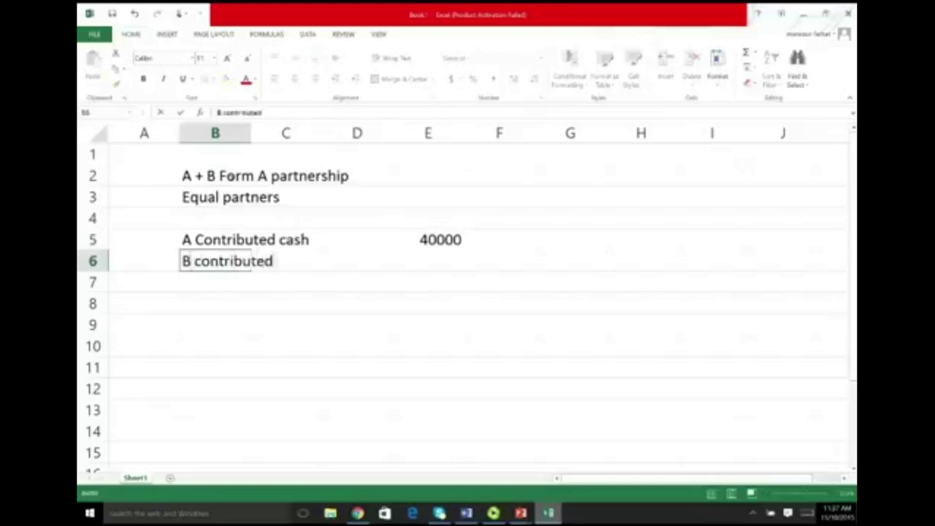
{"action": "type", "text": " Property"}
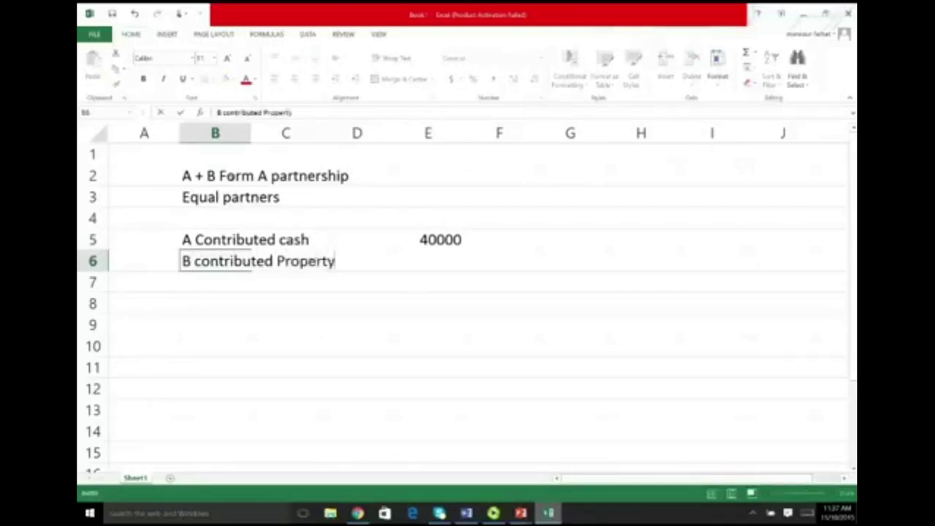
{"action": "key", "text": "Return"}
Step: Add the property's adjusted basis line with "AB" in C7 and 80000 in D7
{"action": "key", "text": "Right"}
{"action": "type", "text": "AB"}
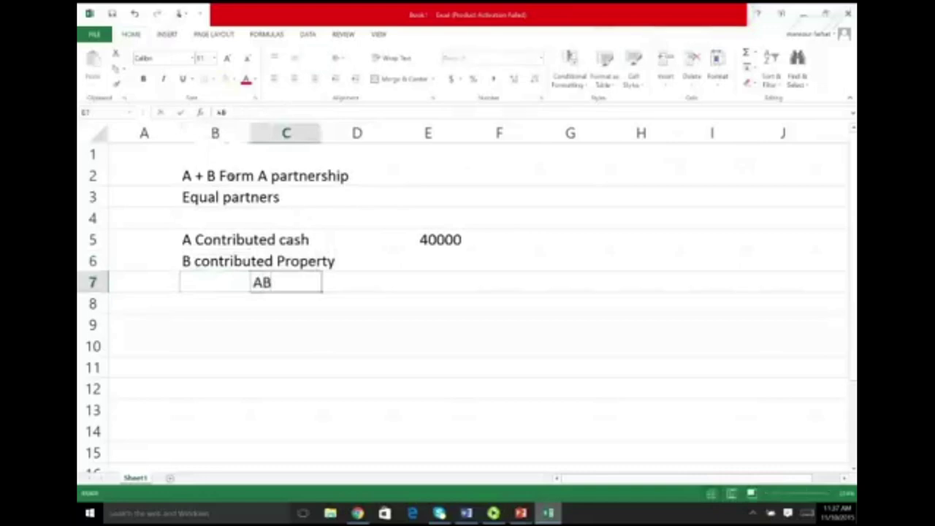
{"action": "key", "text": "Right"}
{"action": "key", "text": "Right"}
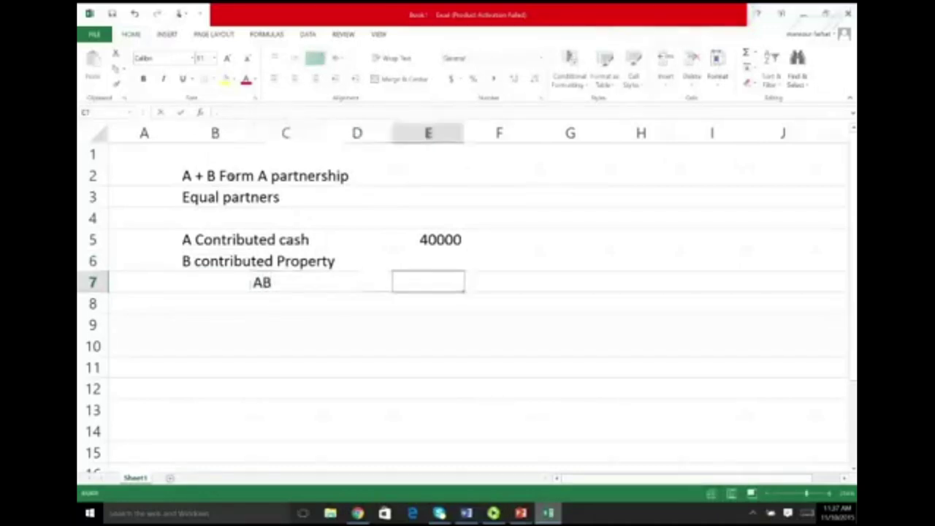
{"action": "key", "text": "Left"}
{"action": "type", "text": "80000"}
{"action": "key", "text": "Return"}
Step: Add the property's fair market value line with "FMV" in C8 and 52000 in D8
{"action": "key", "text": "Left"}
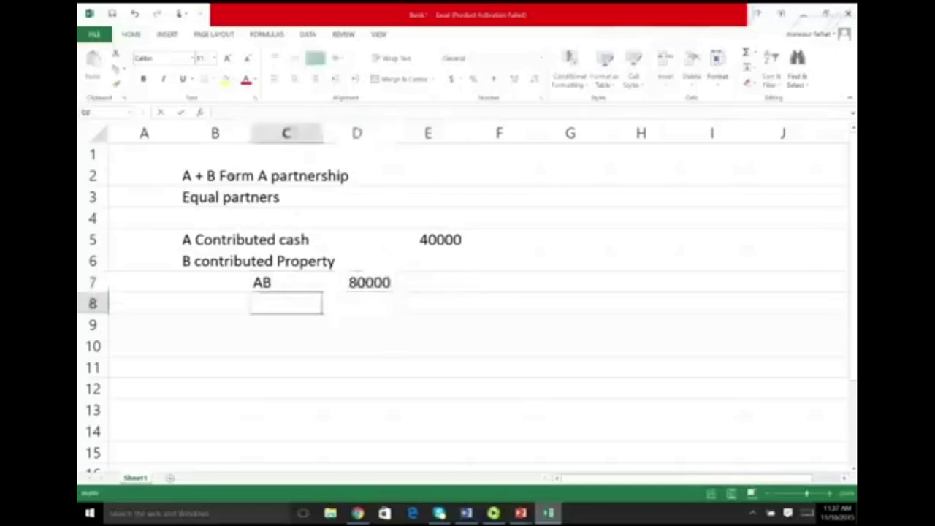
{"action": "type", "text": "FMV"}
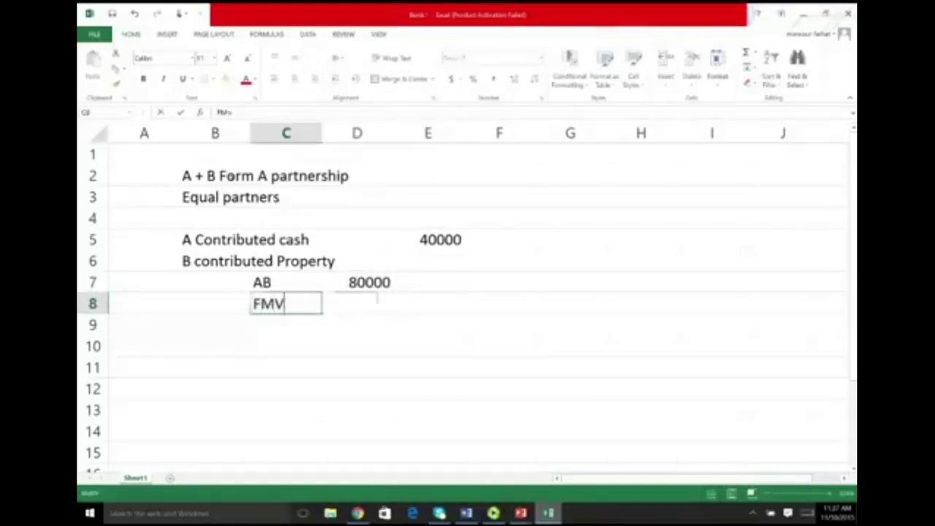
{"action": "key", "text": "Tab"}
{"action": "type", "text": "52000"}
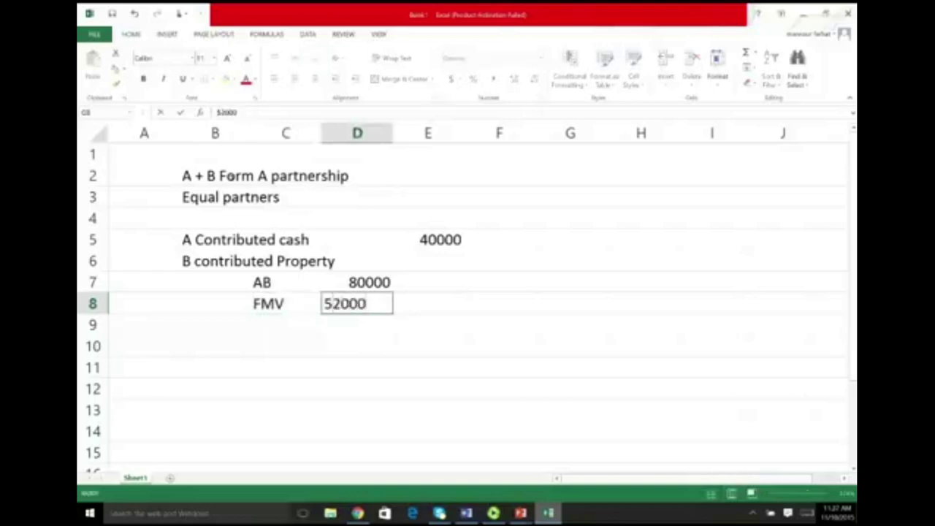
{"action": "key", "text": "Return"}
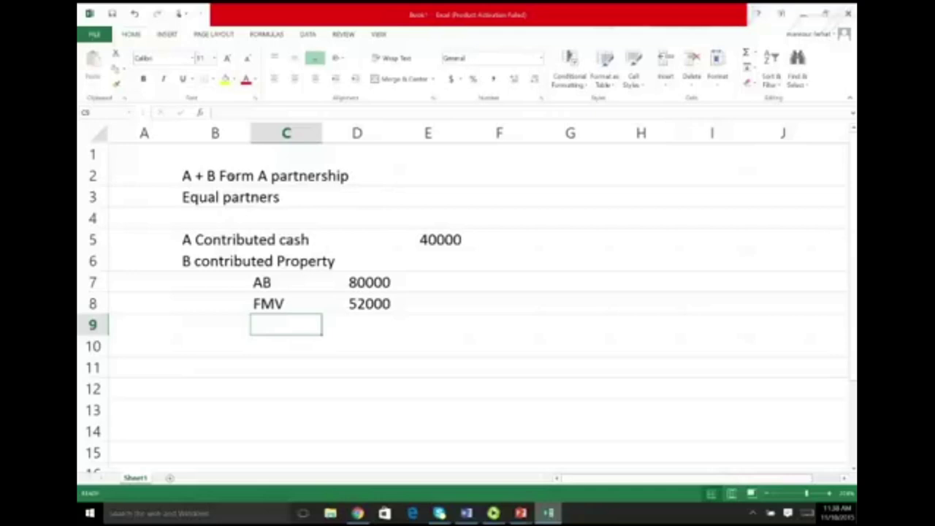
Step: Enter the label "Debt assumed" in C9 and widen column C enough to fit it
{"action": "key", "text": "alt+w"}
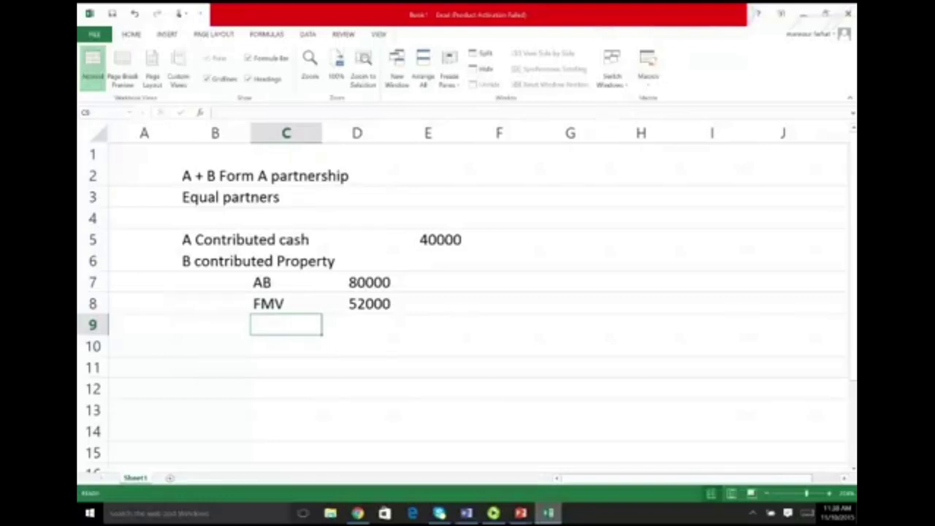
{"action": "type", "text": "L"}
{"action": "key", "text": "BackSpace"}
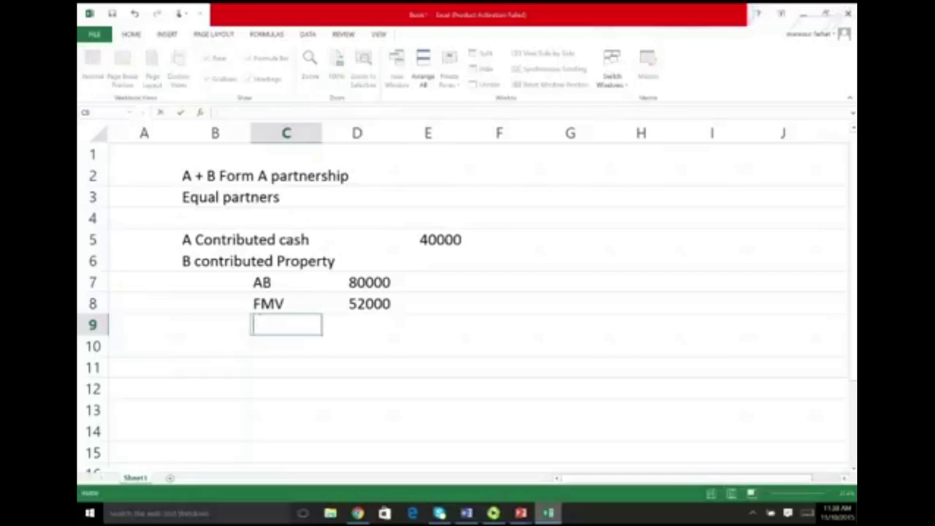
{"action": "type", "text": "DEbt assumed"}
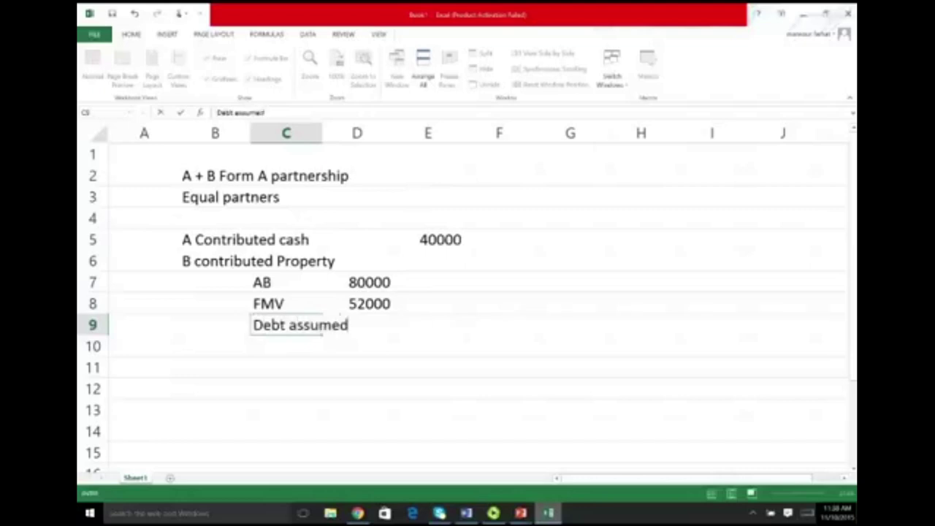
{"action": "left_click", "coordinate": [336, 157]}
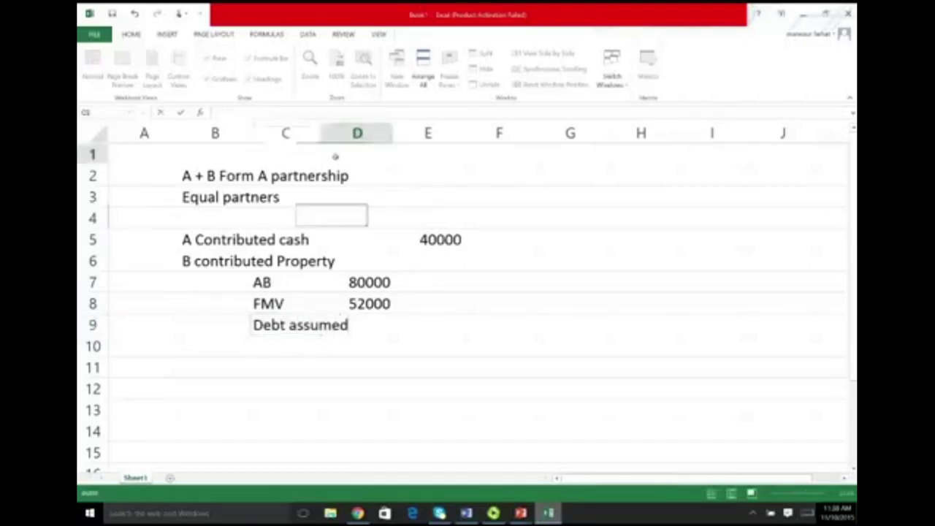
{"action": "left_click_drag", "start_coordinate": [320, 136], "coordinate": [354, 135]}
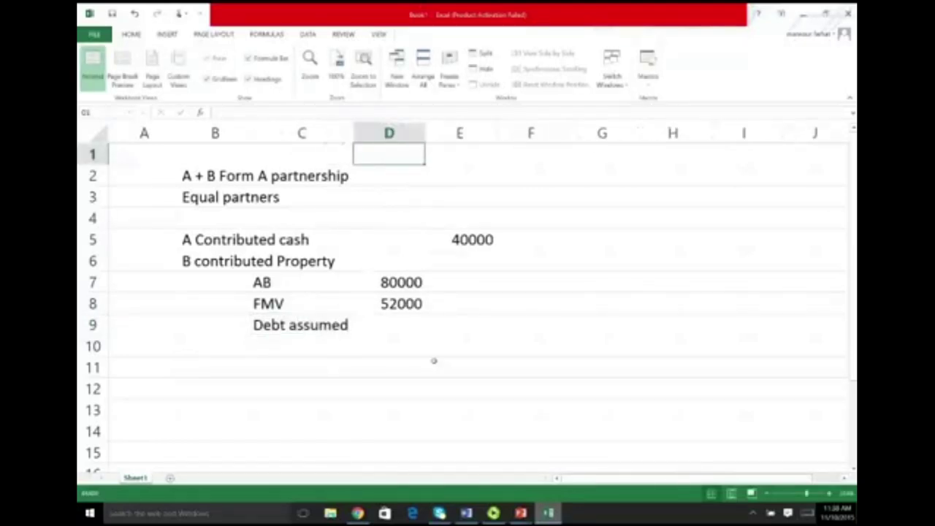
Step: Enter 12000 in D9 as the amount of debt assumed
{"action": "left_click", "coordinate": [403, 330]}
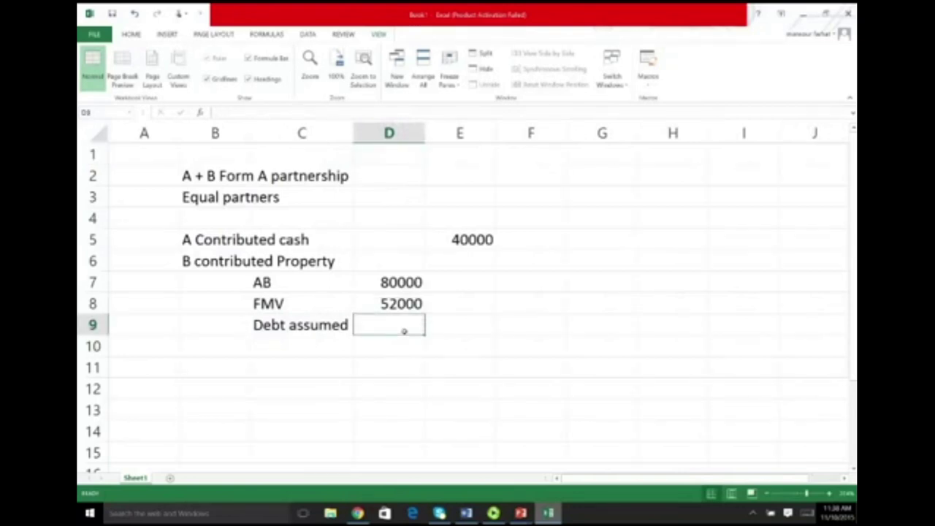
{"action": "type", "text": "12000"}
{"action": "key", "text": "Return"}
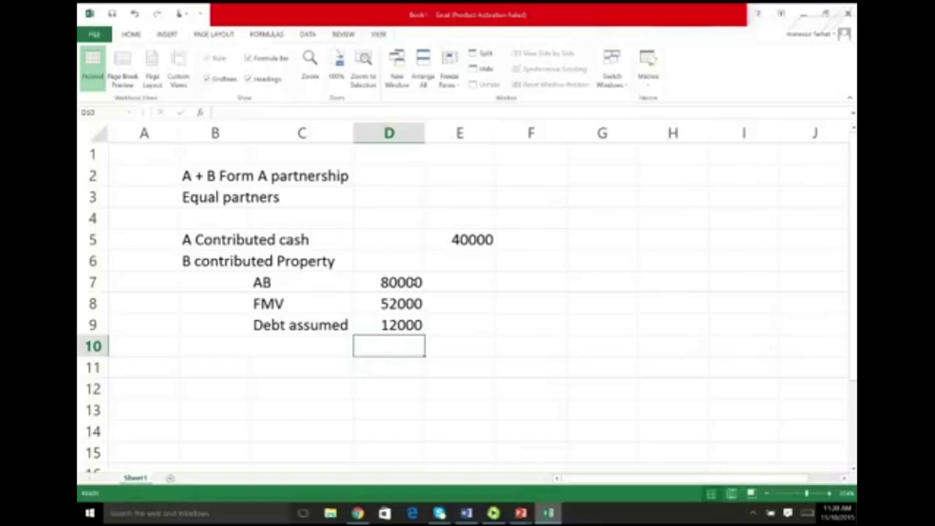
Step: Add the partner column headings "A" in F11 and "B" in G11, and return to B12
{"action": "key", "text": "Down"}
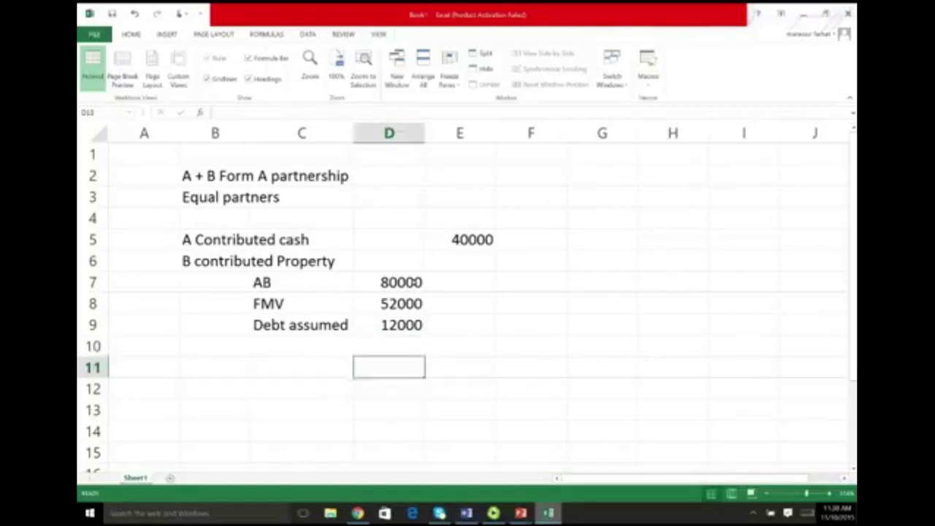
{"action": "key", "text": "Left"}
{"action": "key", "text": "Left"}
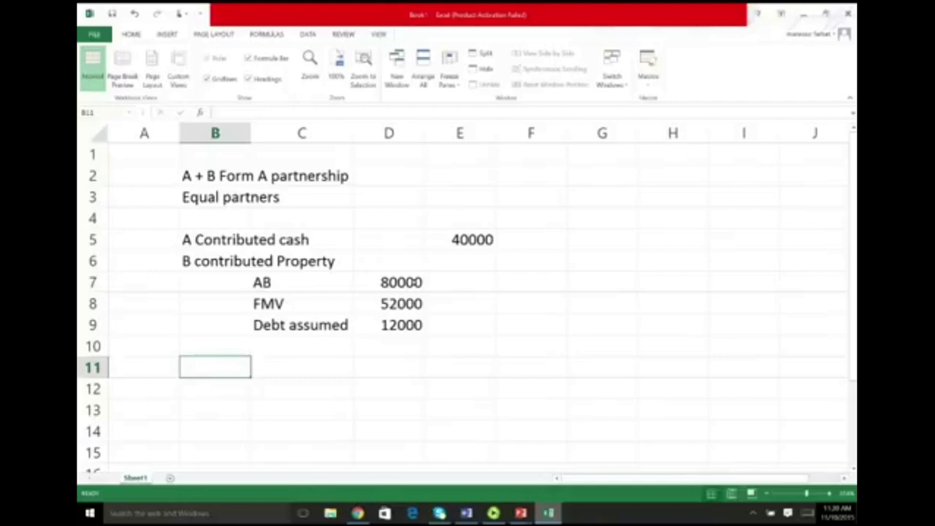
{"action": "key", "text": "Right"}
{"action": "key", "text": "Right"}
{"action": "key", "text": "Right"}
{"action": "key", "text": "Right"}
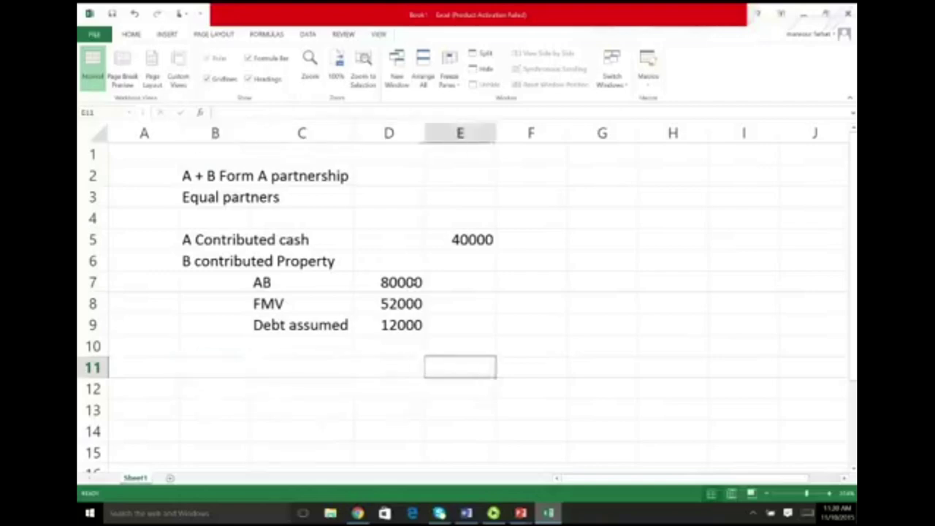
{"action": "type", "text": "A"}
{"action": "key", "text": "Right"}
{"action": "type", "text": "B"}
{"action": "key", "text": "Return"}
{"action": "key", "text": "Left"}
{"action": "key", "text": "Left"}
{"action": "key", "text": "Left"}
{"action": "key", "text": "Left"}
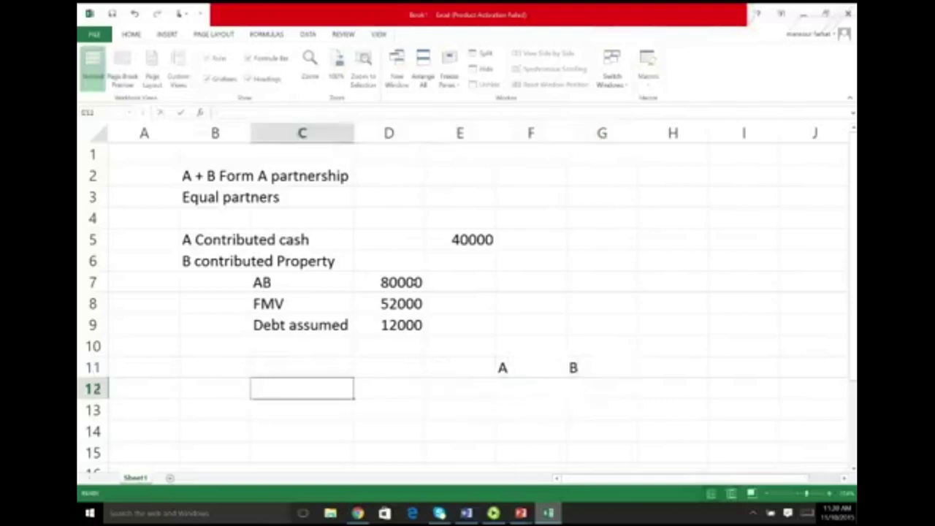
{"action": "key", "text": "Left"}
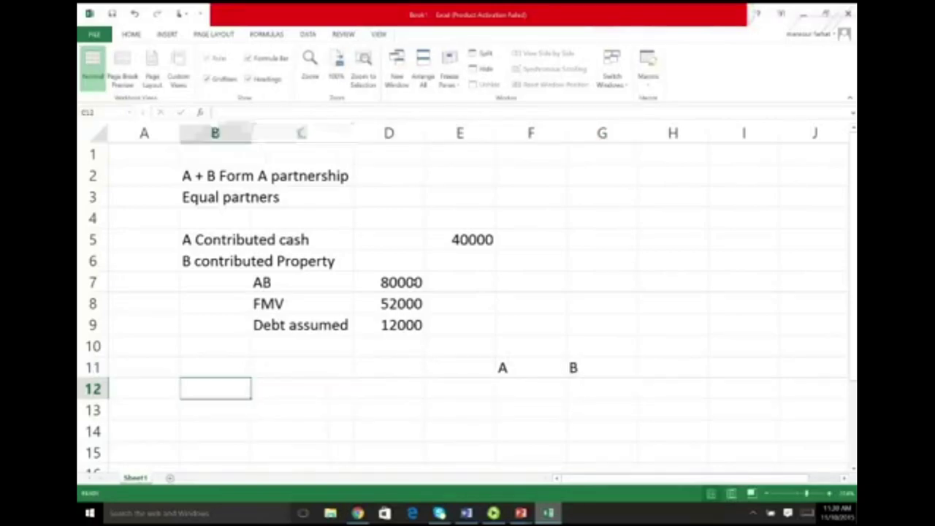
{"action": "key", "text": "Right"}
{"action": "type", "text": "p"}
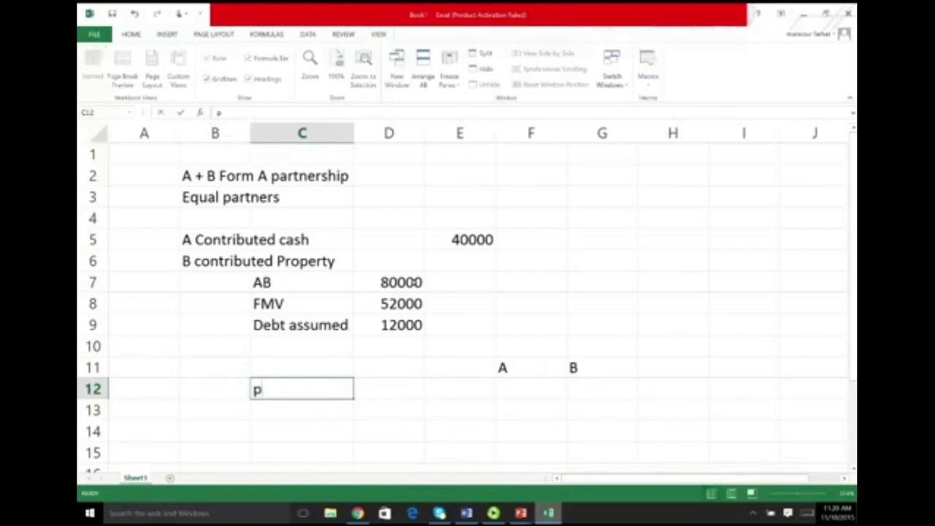
{"action": "key", "text": "BackSpace"}
{"action": "key", "text": "Left"}
{"action": "type", "text": "Proper"}
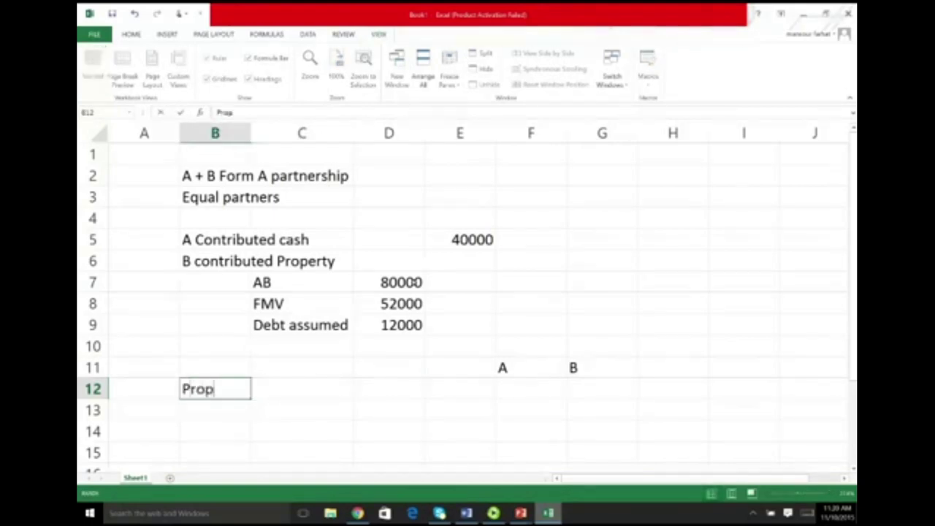
{"action": "type", "text": "tyt"}
{"action": "key", "text": "BackSpace"}
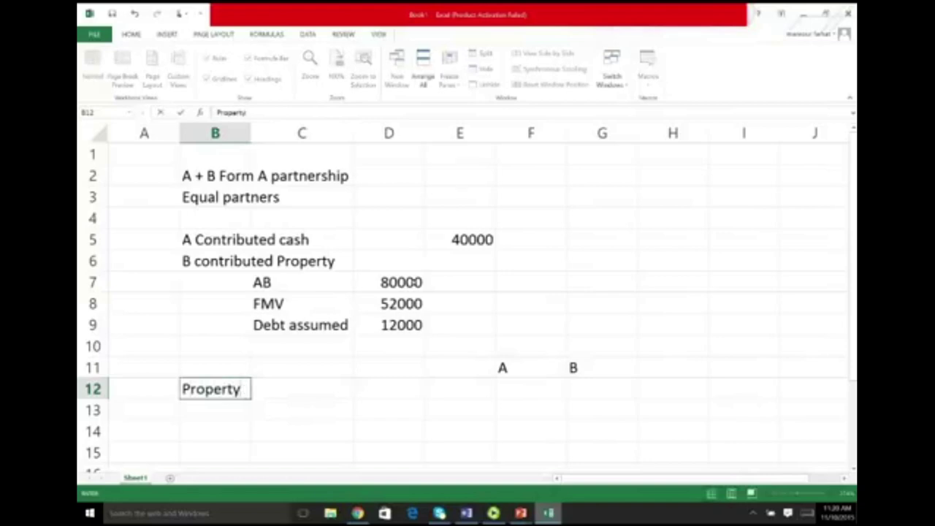
{"action": "type", "text": "Con"}
{"action": "key", "text": "BackSpace"}
{"action": "key", "text": "BackSpace"}
{"action": "key", "text": "BackSpace"}
{"action": "key", "text": "BackSpace"}
{"action": "key", "text": "BackSpace"}
{"action": "key", "text": "BackSpace"}
{"action": "key", "text": "BackSpace"}
{"action": "key", "text": "BackSpace"}
{"action": "key", "text": "BackSpace"}
{"action": "key", "text": "BackSpace"}
{"action": "key", "text": "BackSpace"}
{"action": "key", "text": "BackSpace"}
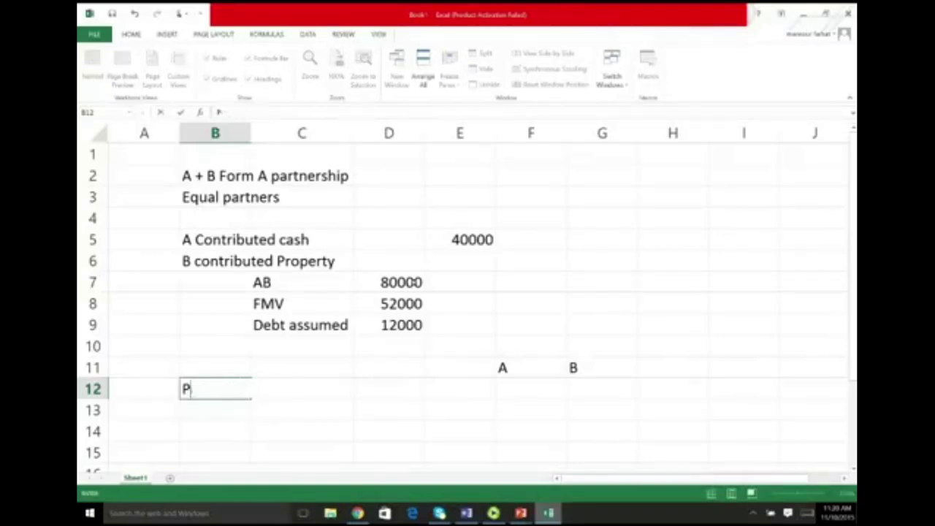
Step: Enter the row label "AB property contributed" in B12 and move to partner A's cell in F12
{"action": "type", "text": "AB property contributed"}
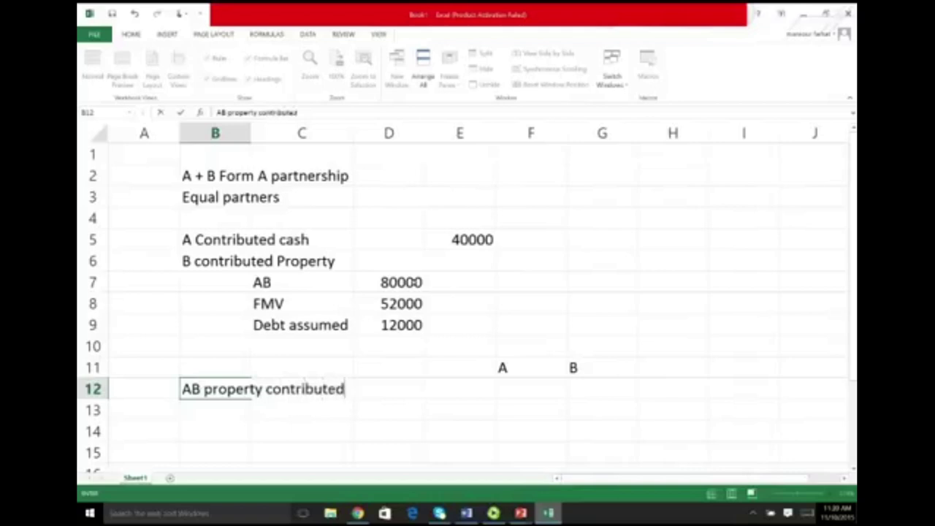
{"action": "key", "text": "Tab"}
{"action": "key", "text": "Tab"}
{"action": "key", "text": "Tab"}
{"action": "key", "text": "Tab"}
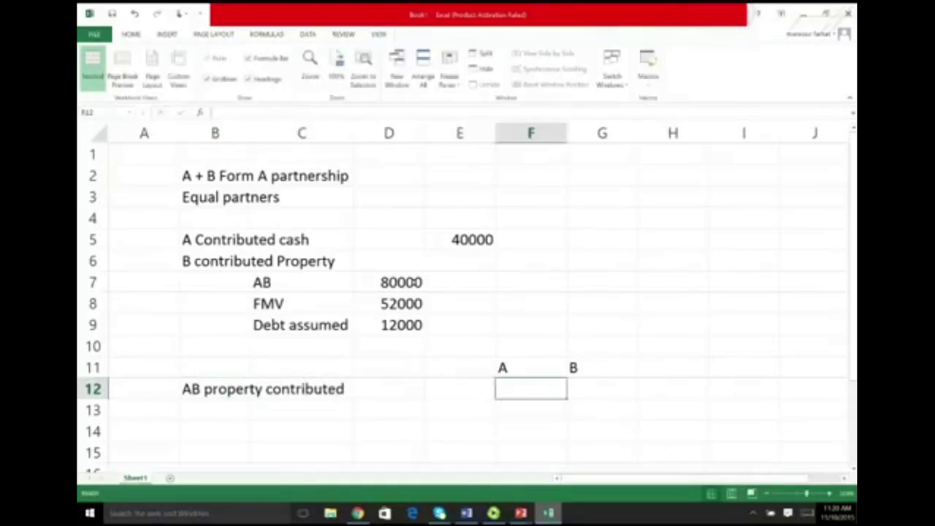
{"action": "type", "text": "4"}
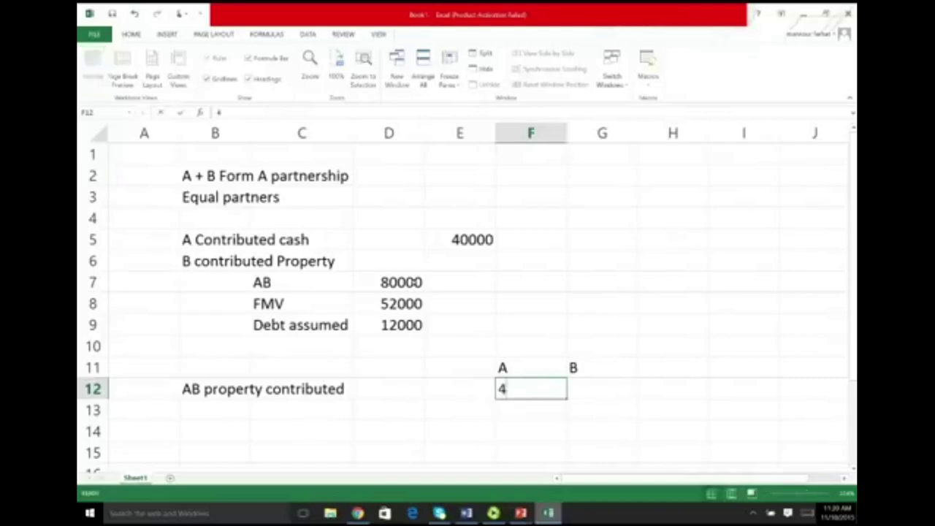
{"action": "key", "text": "BackSpace"}
{"action": "type", "text": "="}
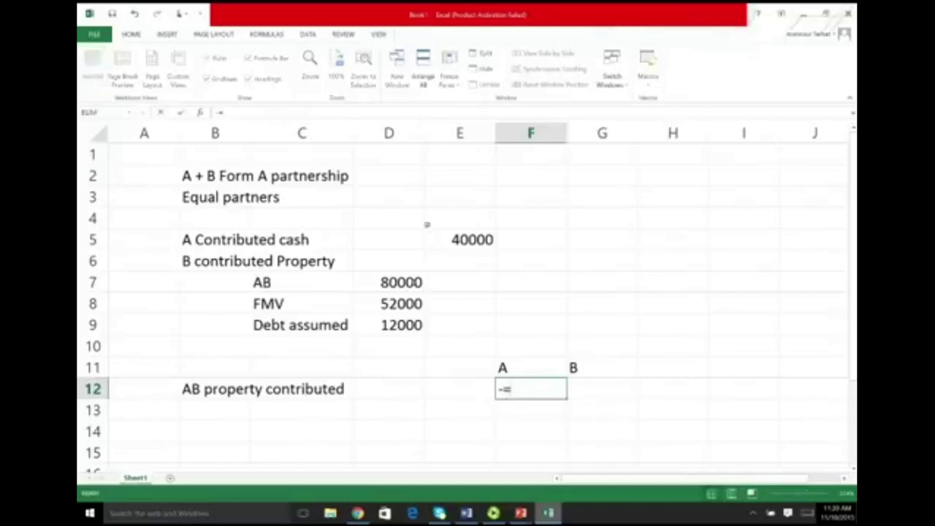
{"action": "left_click", "coordinate": [450, 235]}
{"action": "key", "text": "BackSpace"}
{"action": "key", "text": "BackSpace"}
{"action": "key", "text": "BackSpace"}
{"action": "key", "text": "BackSpace"}
Step: Fill the property contributed row with cell references: partner A's F12 to the cash in E5, partner B's G12 to the AB in D7
{"action": "type", "text": "="}
{"action": "left_click", "coordinate": [480, 243]}
{"action": "key", "text": "Return"}
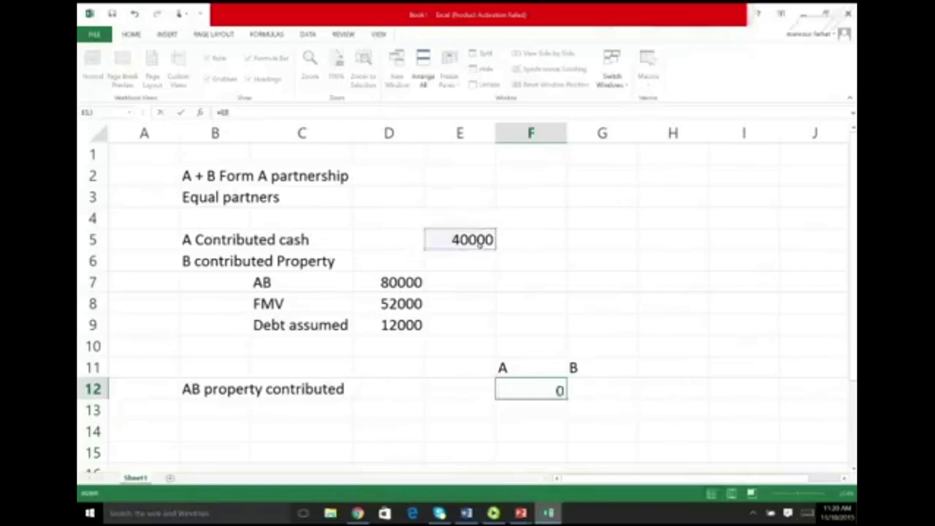
{"action": "key", "text": "Up"}
{"action": "key", "text": "Right"}
{"action": "type", "text": "="}
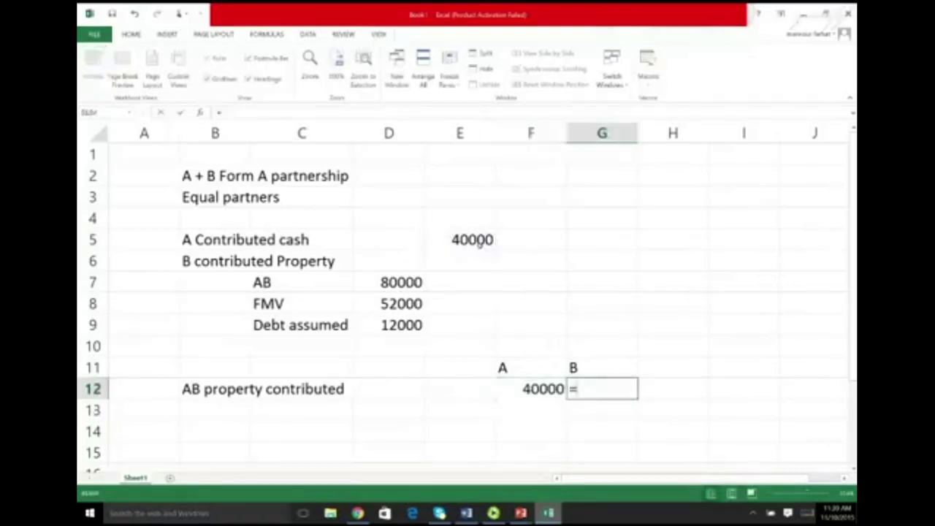
{"action": "left_click", "coordinate": [391, 293]}
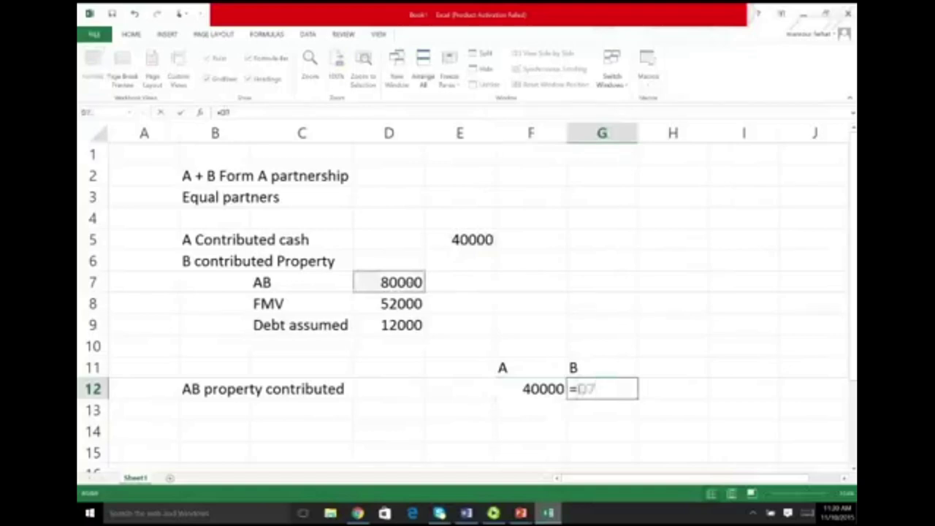
{"action": "key", "text": "Return"}
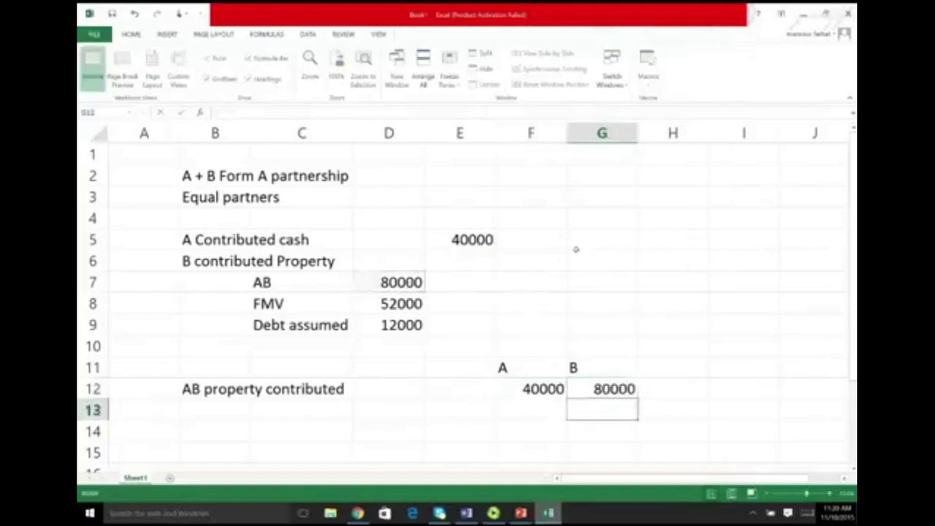
Step: Center the partner headings A and B in F11:G11
{"action": "scroll", "coordinate": [576, 249], "scroll_direction": "up", "scroll_amount": 3, "text": "ctrl"}
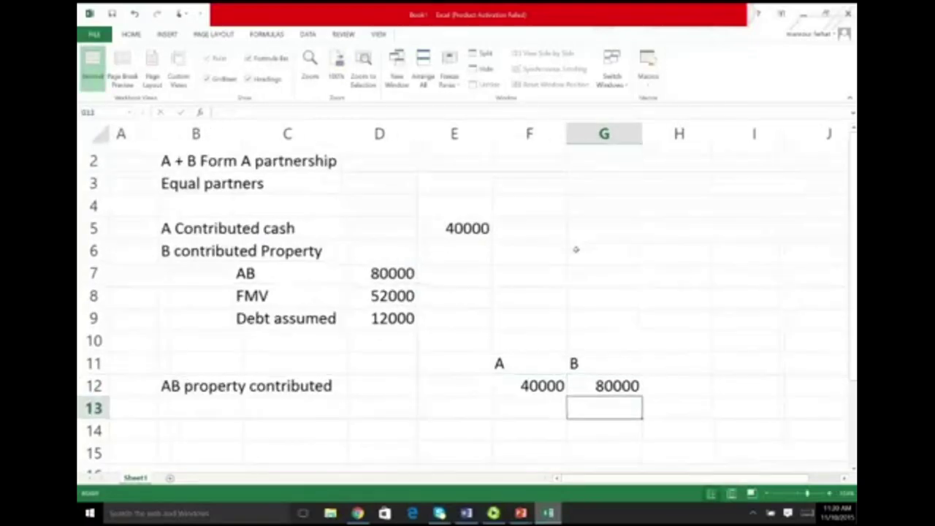
{"action": "scroll", "coordinate": [576, 249], "scroll_direction": "up", "scroll_amount": 1}
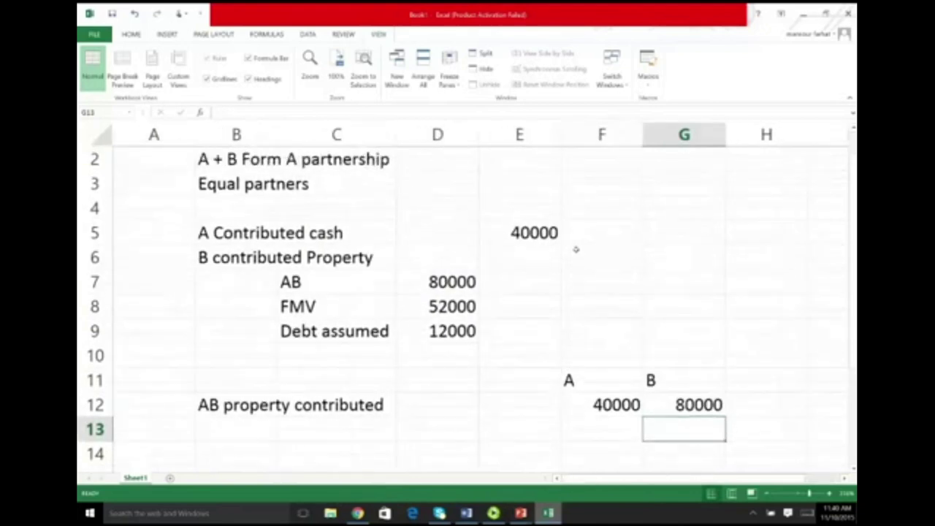
{"action": "scroll", "coordinate": [576, 249], "scroll_direction": "down", "scroll_amount": 3}
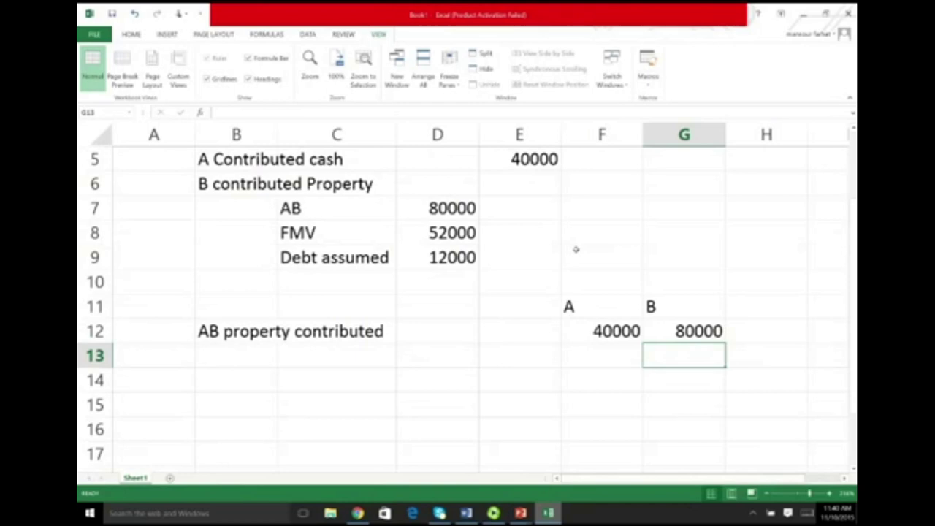
{"action": "left_click_drag", "start_coordinate": [568, 307], "coordinate": [664, 307]}
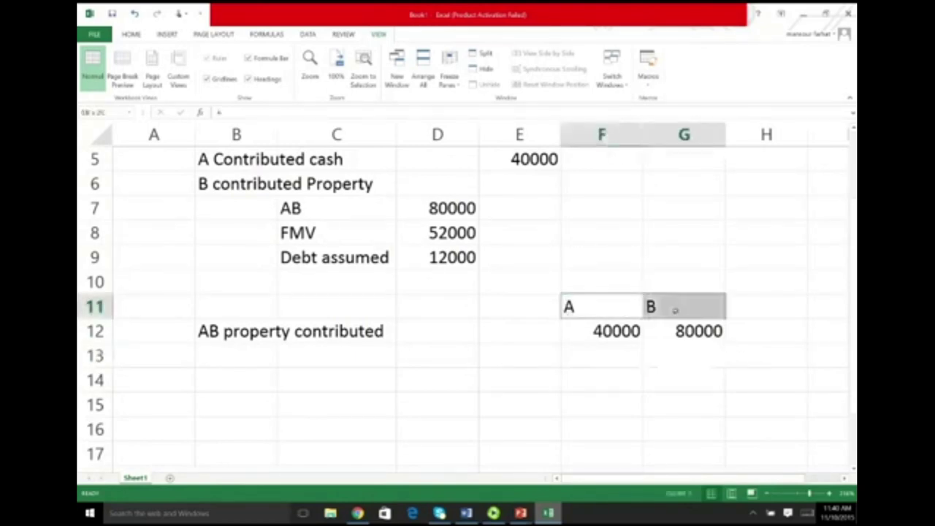
{"action": "right_click", "coordinate": [648, 310]}
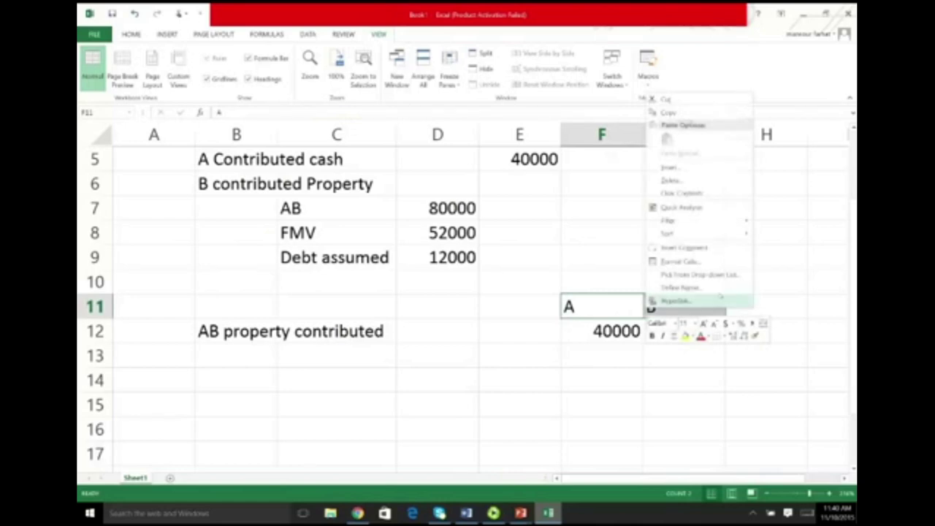
{"action": "left_click", "coordinate": [674, 335]}
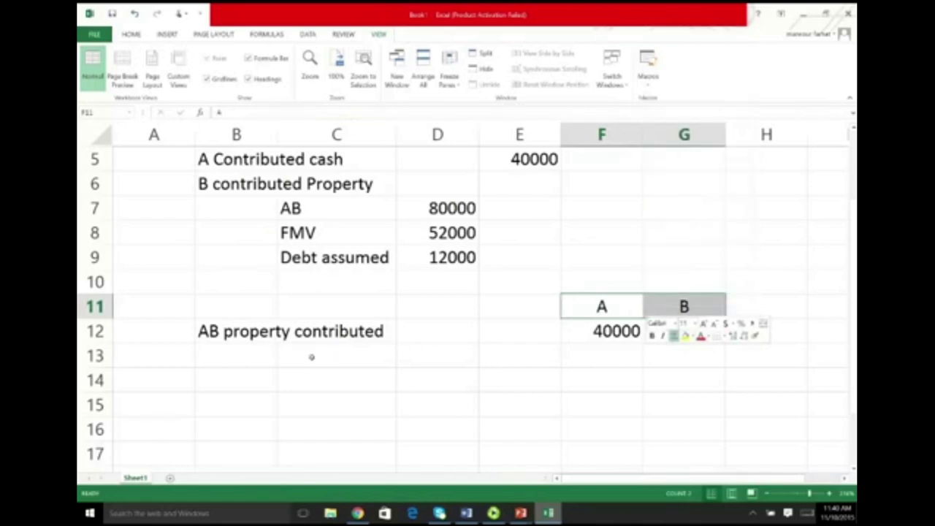
Step: Add the row label "FMV of services" in B13 and enter 0 for both partners in F13 and G13
{"action": "left_click", "coordinate": [260, 359]}
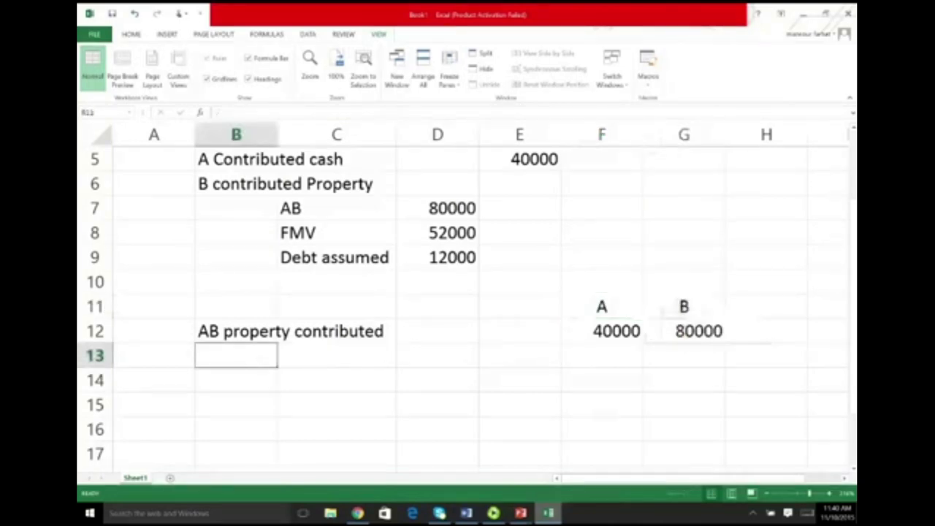
{"action": "type", "text": "F"}
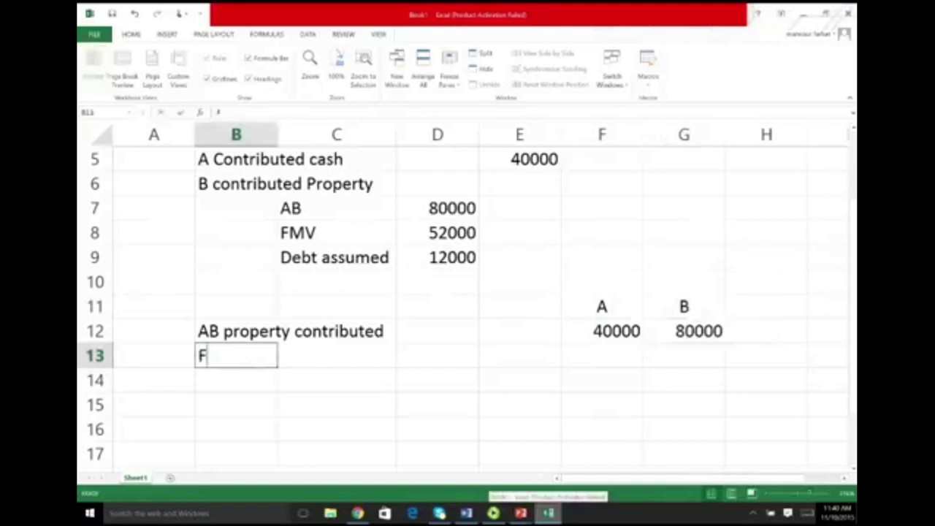
{"action": "type", "text": "MV of services"}
{"action": "key", "text": "Right"}
{"action": "key", "text": "Right"}
{"action": "key", "text": "Right"}
{"action": "key", "text": "Right"}
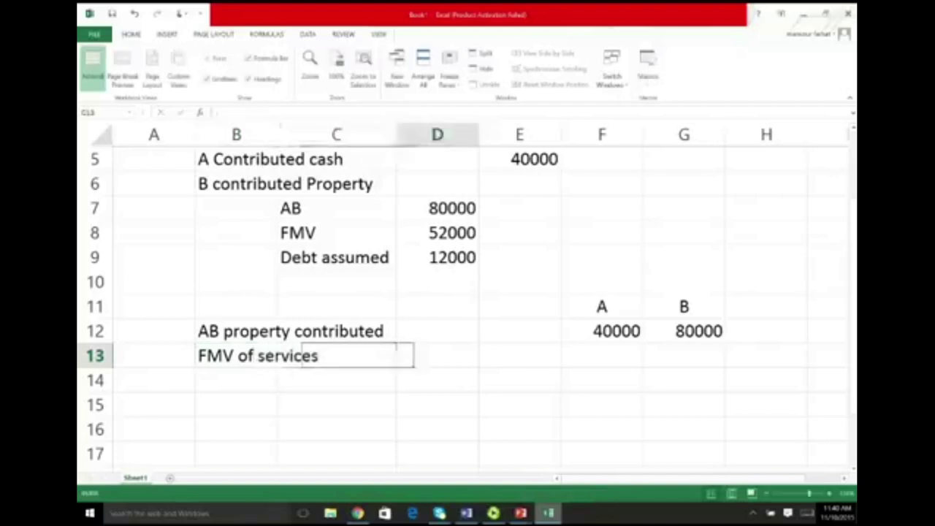
{"action": "type", "text": "0"}
{"action": "key", "text": "Right"}
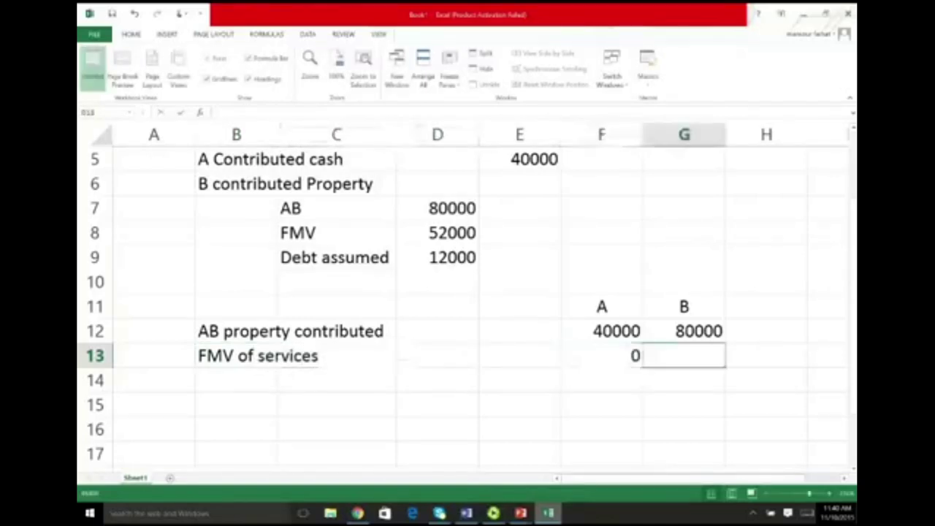
{"action": "type", "text": "0"}
{"action": "key", "text": "Return"}
Step: Add the row label "Recog. Gain" in B14 and enter 0 for both partners in F14 and G14
{"action": "key", "text": "Left"}
{"action": "key", "text": "Left"}
{"action": "key", "text": "Left"}
{"action": "key", "text": "Left"}
{"action": "key", "text": "Left"}
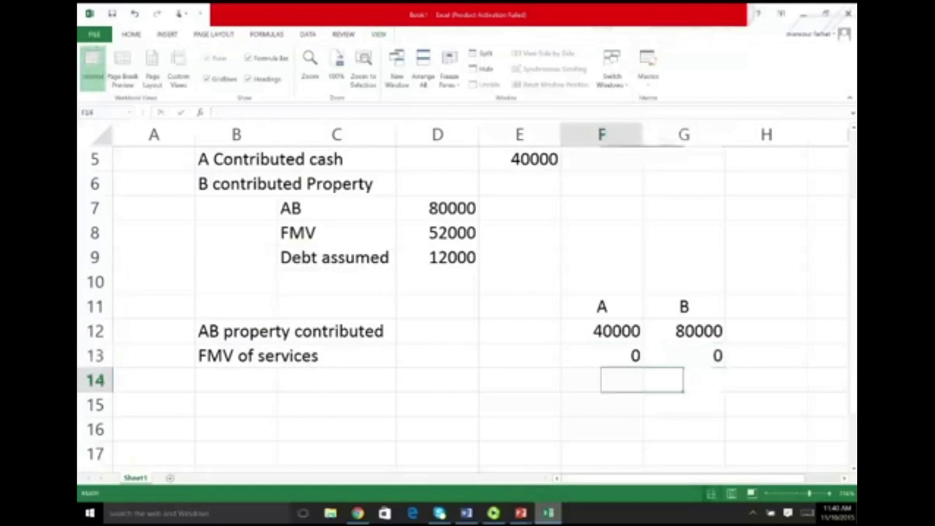
{"action": "type", "text": "Recog"}
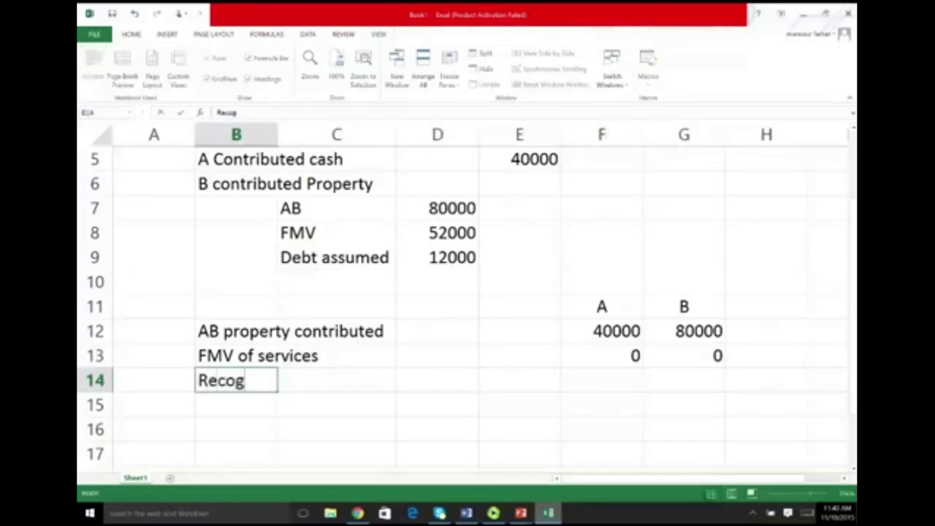
{"action": "type", "text": ". Gain"}
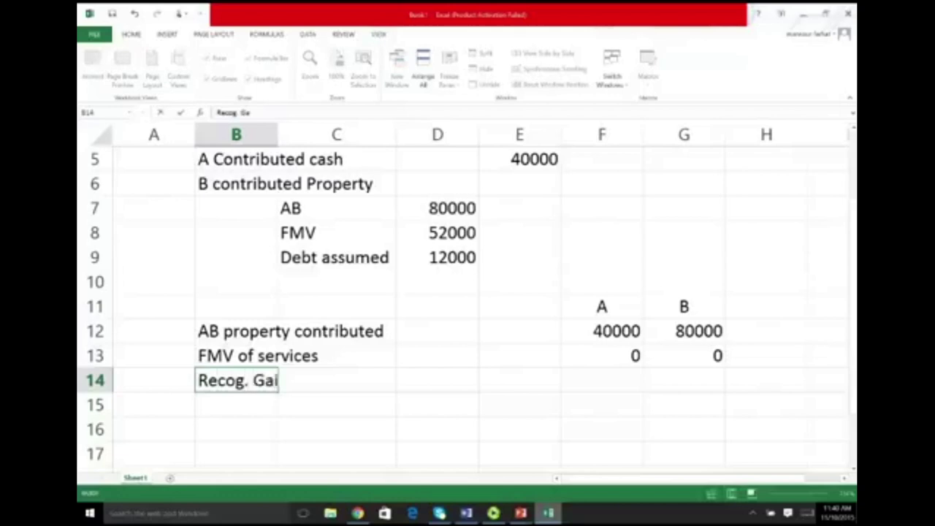
{"action": "left_click", "coordinate": [519, 380]}
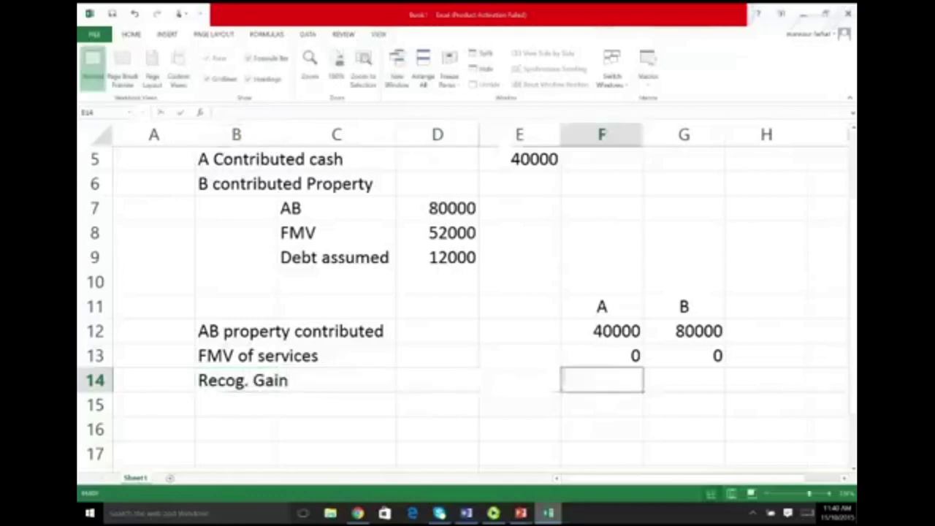
{"action": "type", "text": "0"}
{"action": "key", "text": "Tab"}
{"action": "type", "text": "0"}
{"action": "key", "text": "Down"}
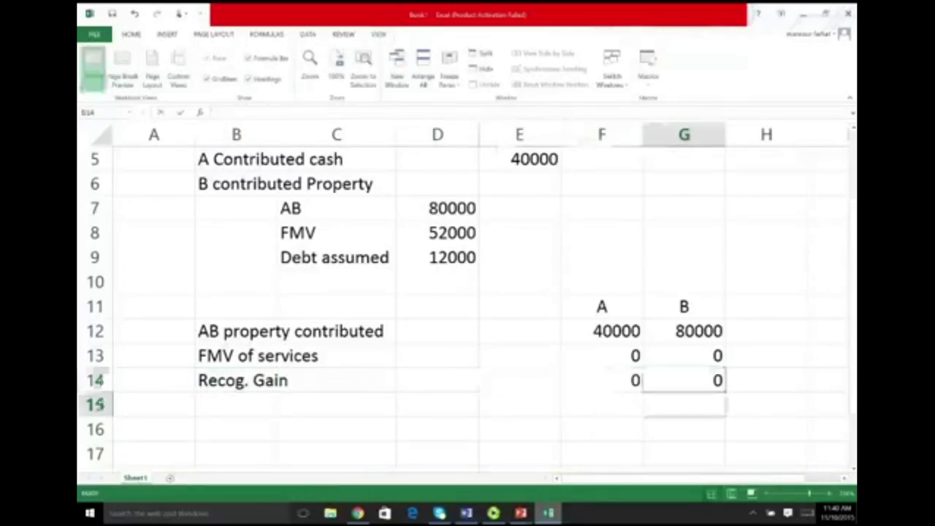
Step: Enter the row label "Minus Liability transferrred to partnership" in B15
{"action": "key", "text": "Left"}
{"action": "key", "text": "Left"}
{"action": "key", "text": "Left"}
{"action": "key", "text": "Left"}
{"action": "key", "text": "Left"}
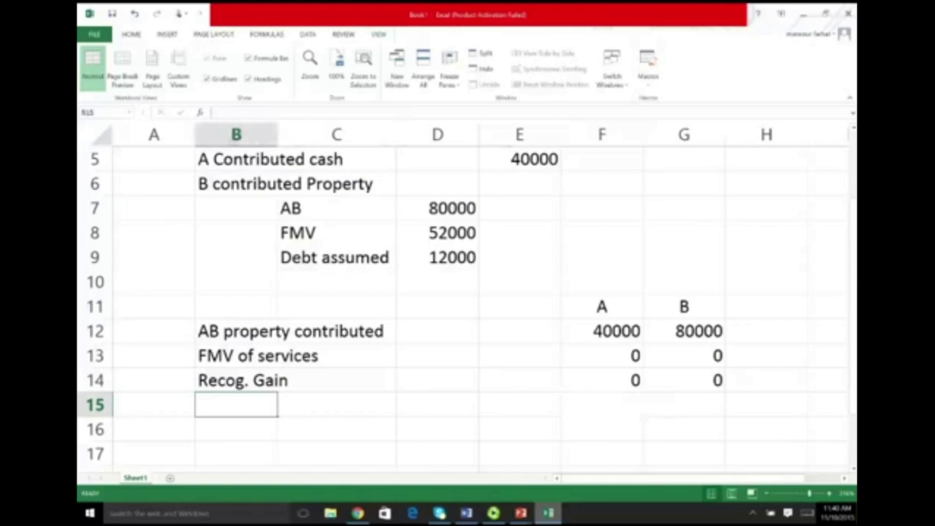
{"action": "type", "text": "-"}
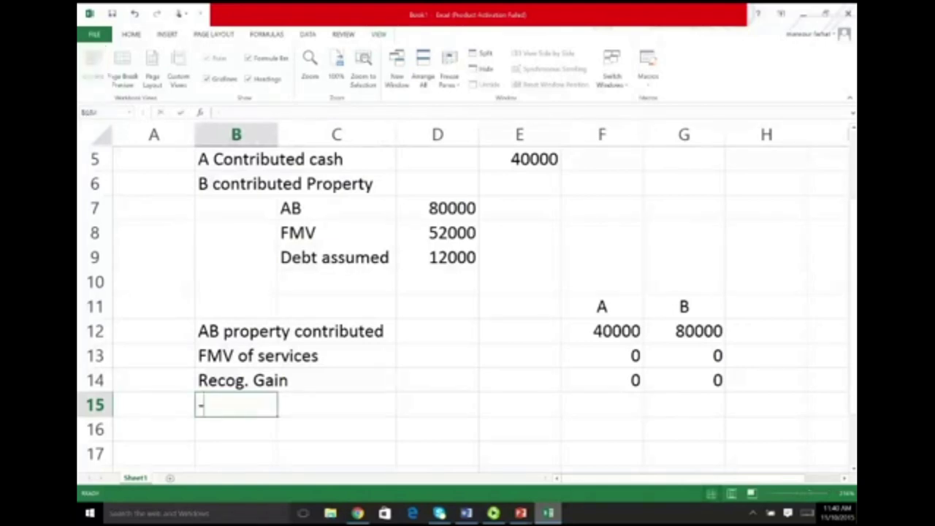
{"action": "type", "text": "Minus"}
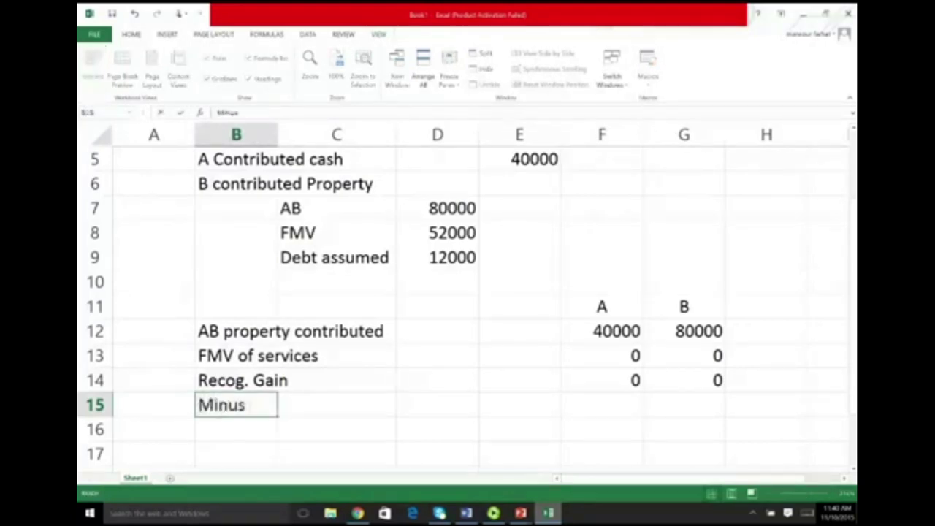
{"action": "type", "text": " Liability transferrred to partnership"}
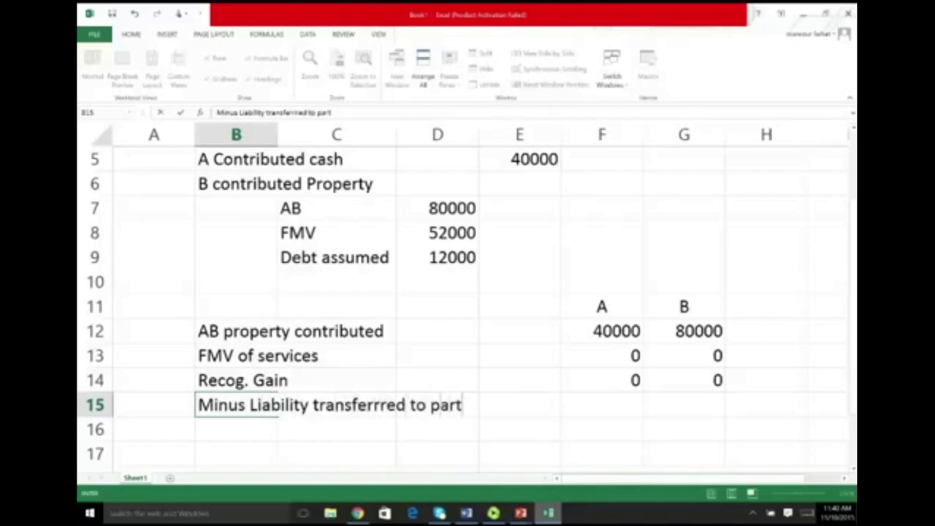
Step: Set partner B's transferred liability in G15 to reference the debt assumed in D9
{"action": "key", "text": "Tab"}
{"action": "key", "text": "Tab"}
{"action": "key", "text": "Tab"}
{"action": "key", "text": "Tab"}
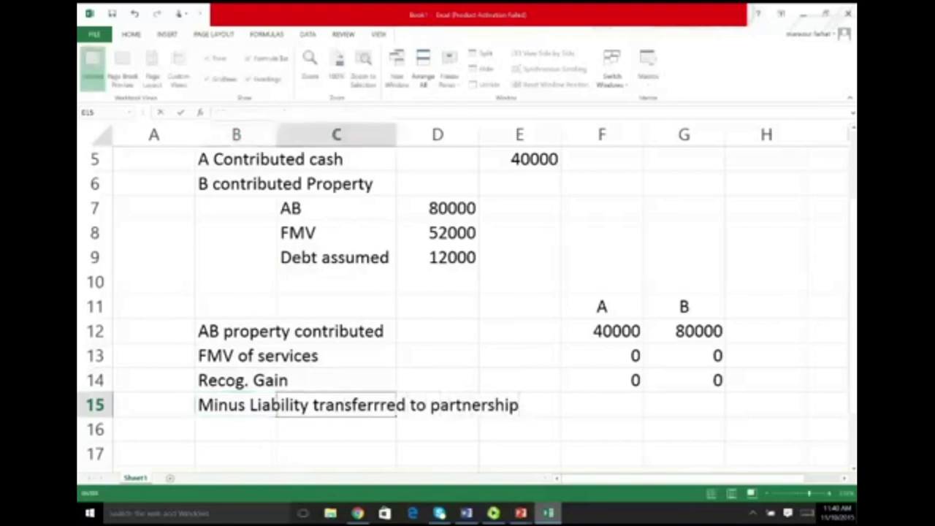
{"action": "key", "text": "Tab"}
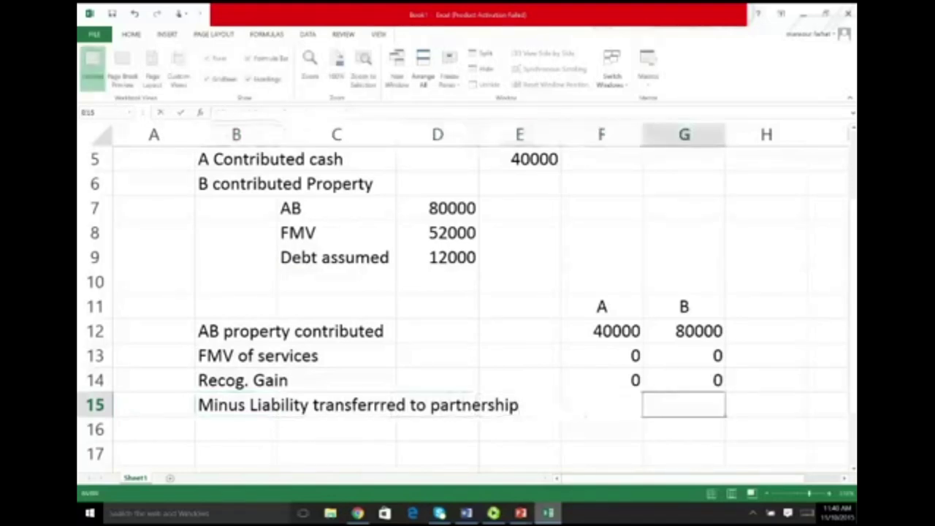
{"action": "type", "text": "="}
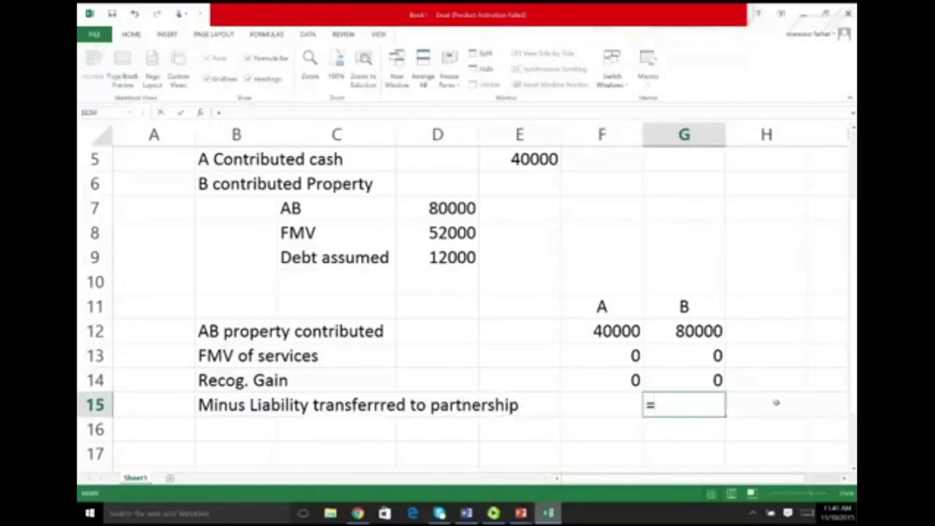
{"action": "left_click", "coordinate": [460, 259]}
{"action": "key", "text": "Return"}
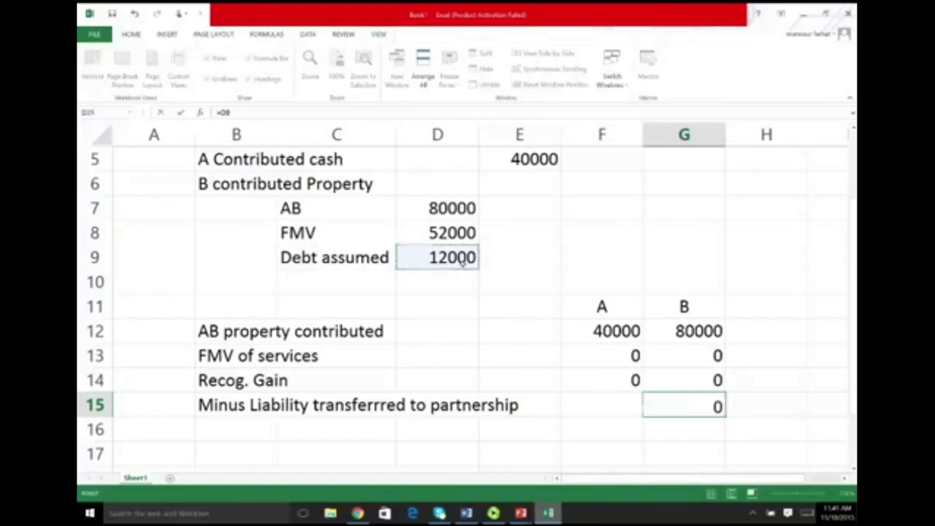
Step: Edit the G15 formula to =-D9 so that partner B's transferred liability is subtracted
{"action": "key", "text": "Up"}
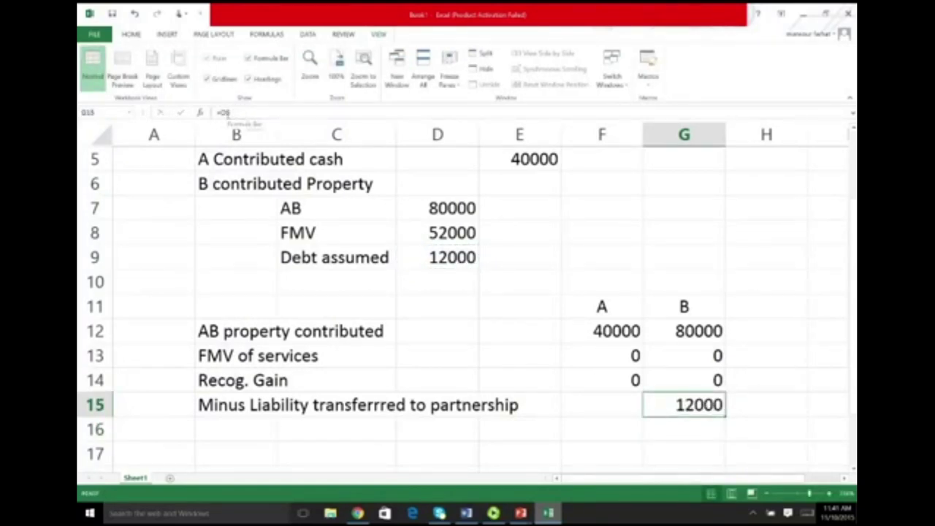
{"action": "left_click", "coordinate": [233, 114]}
{"action": "left_click", "coordinate": [658, 406]}
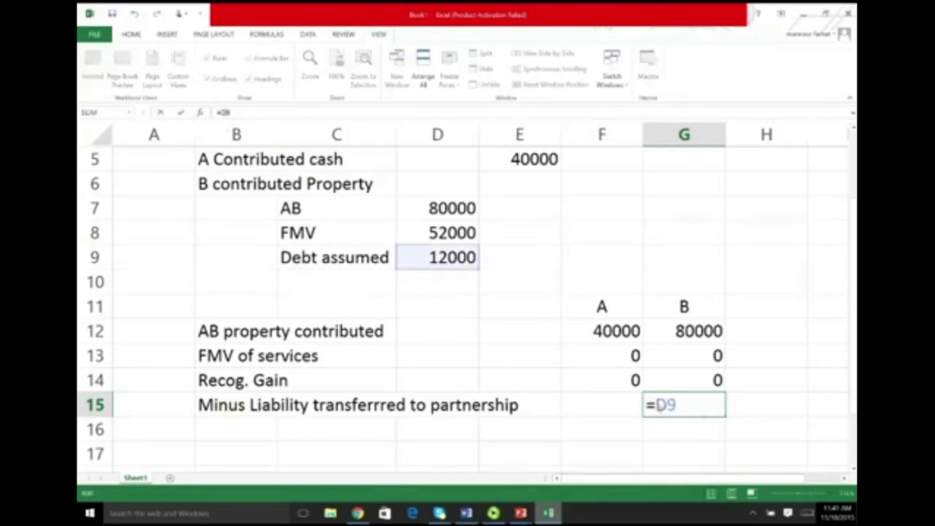
{"action": "type", "text": "-"}
{"action": "key", "text": "Return"}
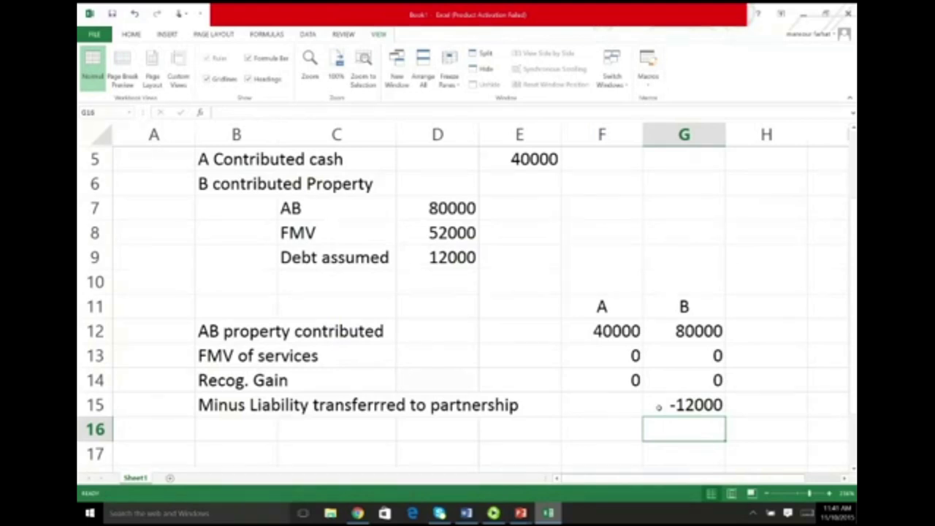
Step: Draw a red ink bracket beside partner B's figures, from the property contributed in G12 down to the liability in G15
{"action": "scroll", "coordinate": [659, 407], "scroll_direction": "down", "scroll_amount": 1}
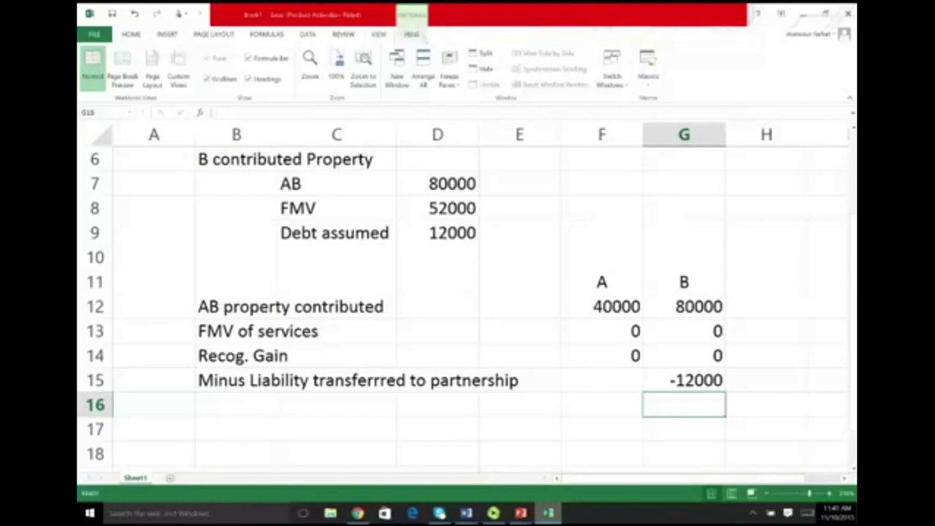
{"action": "left_click", "coordinate": [242, 74]}
{"action": "mouse_move", "coordinate": [717, 298]}
{"action": "left_mouse_down"}
{"action": "mouse_move", "coordinate": [759, 337]}
{"action": "mouse_move", "coordinate": [714, 387]}
{"action": "left_mouse_up"}
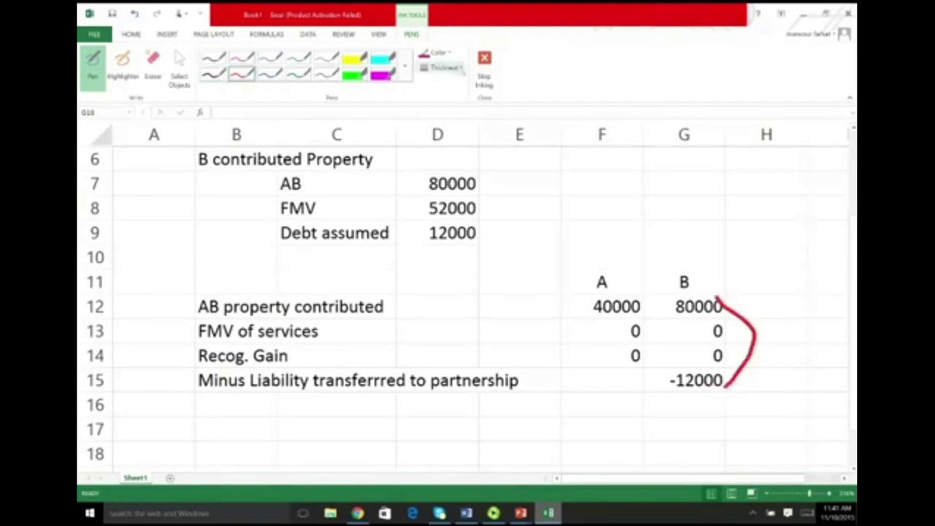
{"action": "left_click", "coordinate": [442, 67]}
{"action": "key", "text": "Escape"}
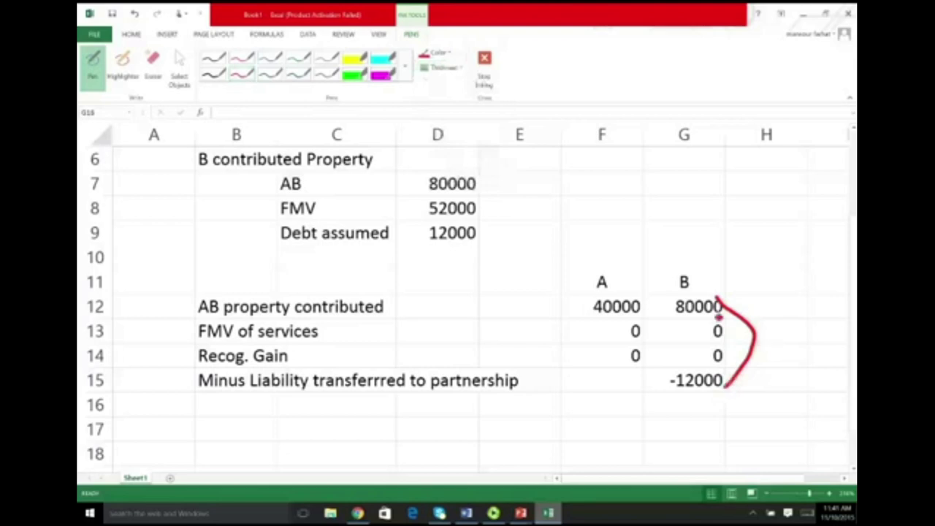
Step: Handwrite 68,000 in ink beside the bracket around partner B's figures, underline it twice and stop inking
{"action": "mouse_move", "coordinate": [768, 295]}
{"action": "left_mouse_down"}
{"action": "mouse_move", "coordinate": [804, 307]}
{"action": "mouse_move", "coordinate": [816, 294]}
{"action": "mouse_move", "coordinate": [809, 304]}
{"action": "mouse_move", "coordinate": [820, 314]}
{"action": "left_mouse_up"}
{"action": "left_click_drag", "start_coordinate": [763, 328], "coordinate": [833, 312]}
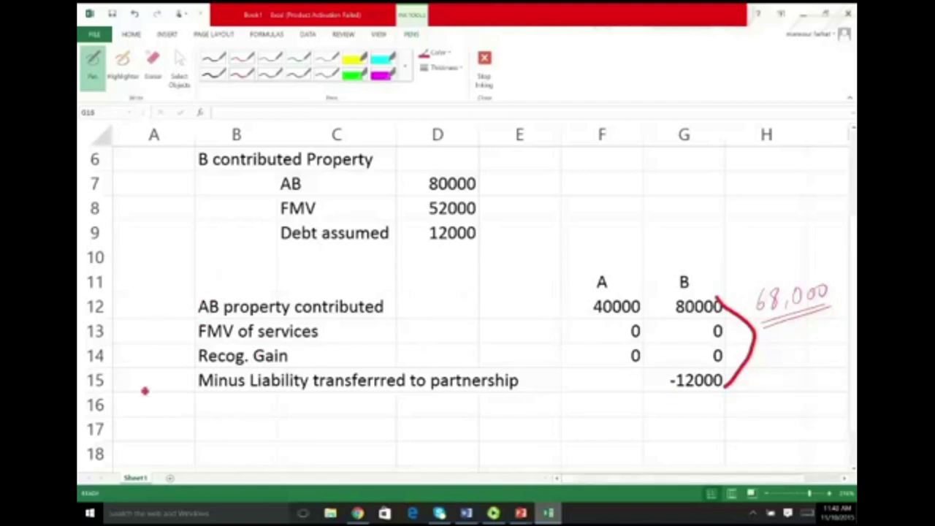
{"action": "left_click", "coordinate": [485, 64]}
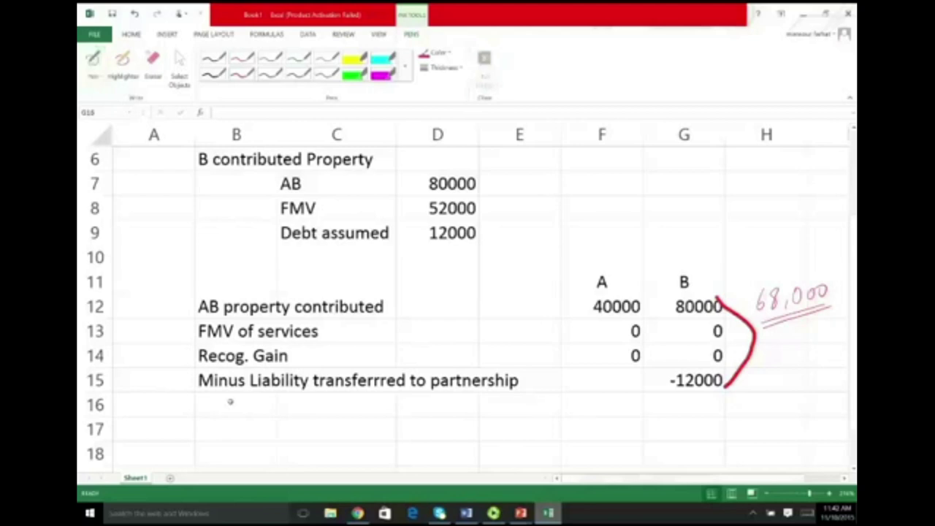
Step: Enter the row label "Liability assumed by the partnership" in B16
{"action": "left_click", "coordinate": [230, 404]}
{"action": "type", "text": "AL"}
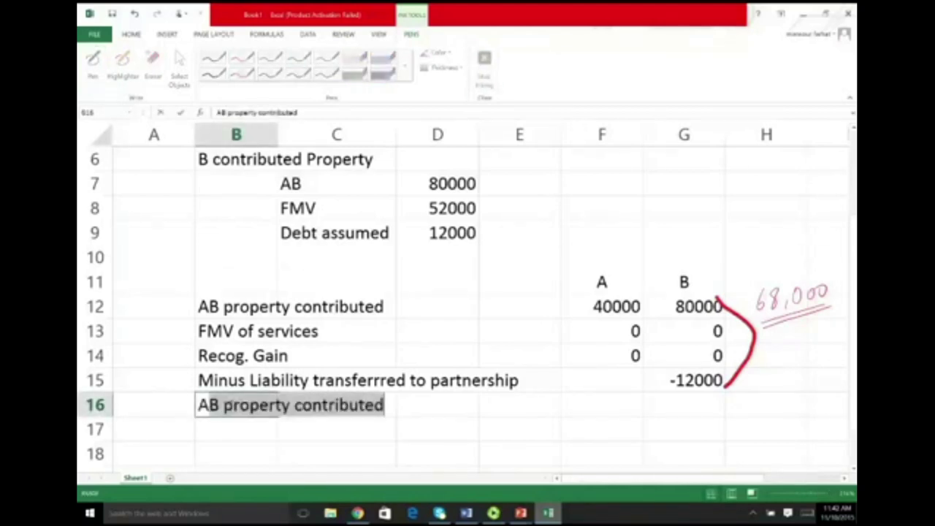
{"action": "type", "text": "ia"}
{"action": "key", "text": "BackSpace"}
{"action": "key", "text": "BackSpace"}
{"action": "key", "text": "BackSpace"}
{"action": "key", "text": "BackSpace"}
{"action": "type", "text": "Liab"}
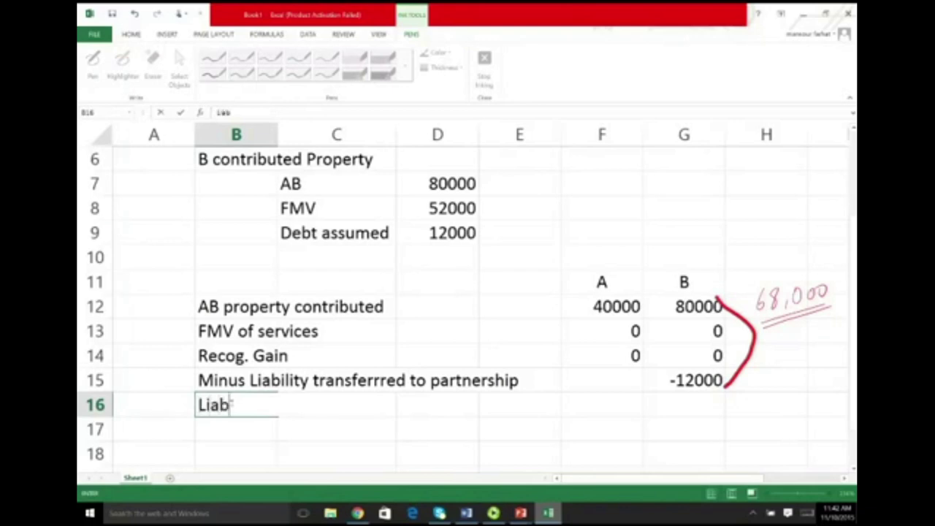
{"action": "type", "text": "ility assu"}
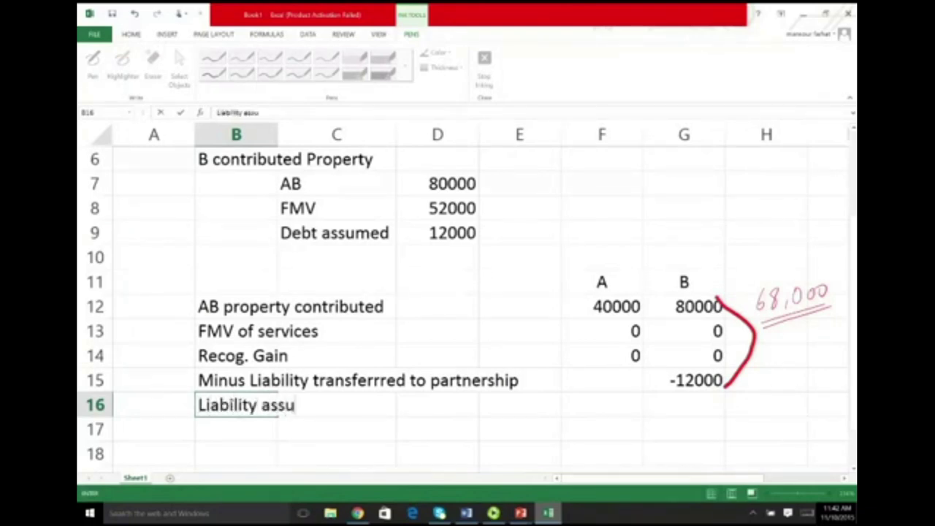
{"action": "type", "text": "med part"}
{"action": "key", "text": "BackSpace"}
{"action": "key", "text": "BackSpace"}
{"action": "key", "text": "BackSpace"}
{"action": "key", "text": "BackSpace"}
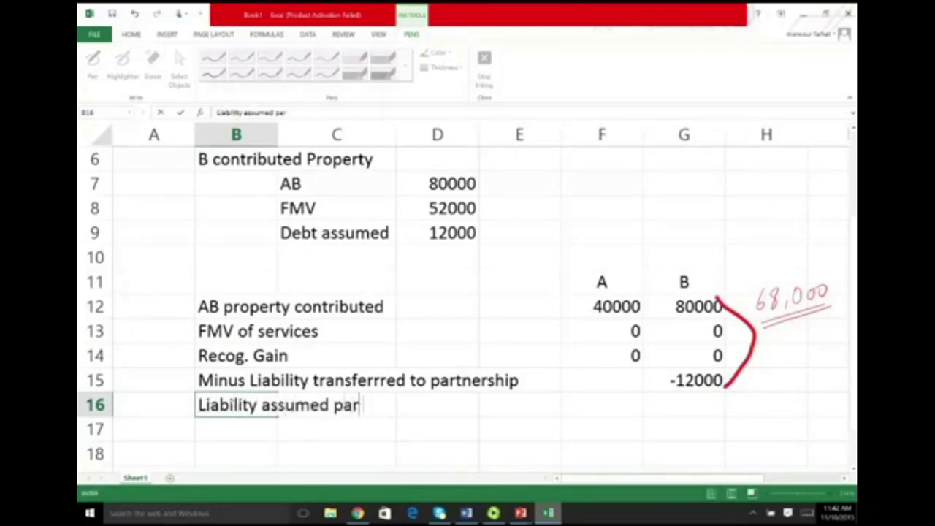
{"action": "type", "text": "by"}
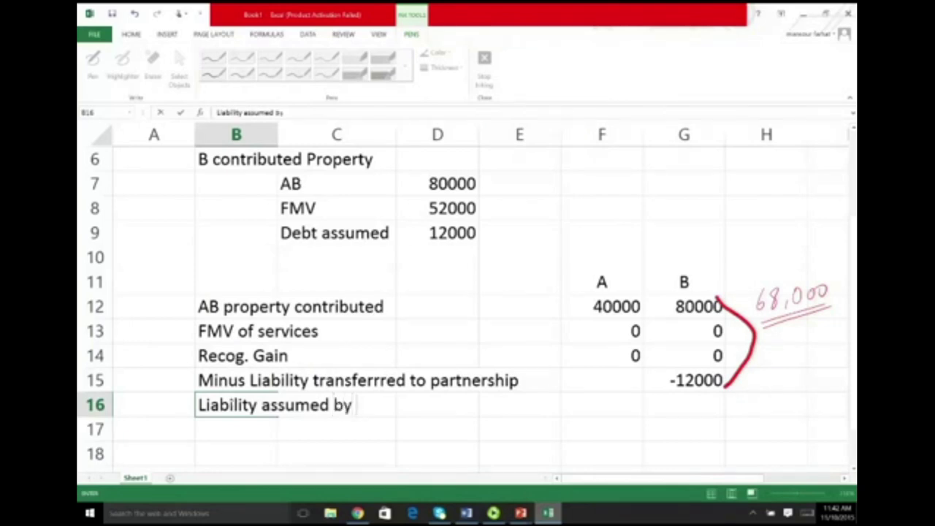
{"action": "type", "text": " the par"}
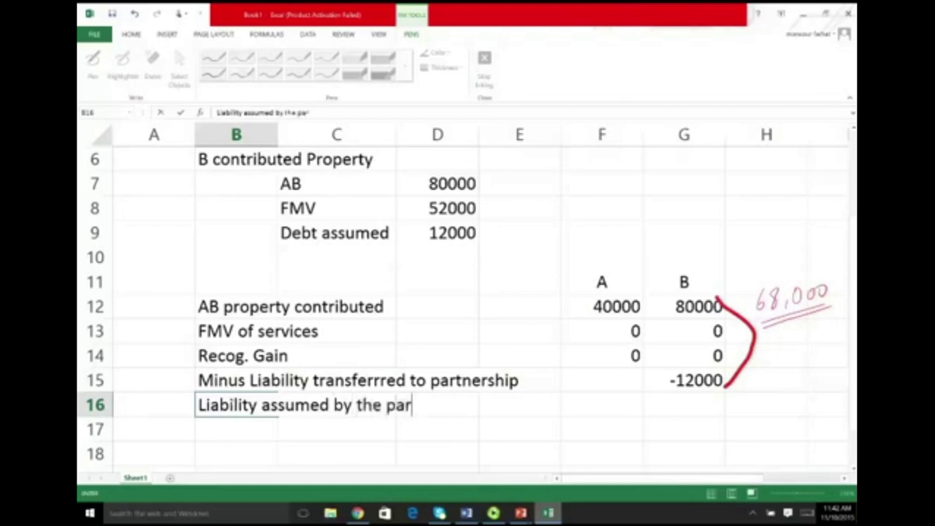
{"action": "type", "text": "tnership"}
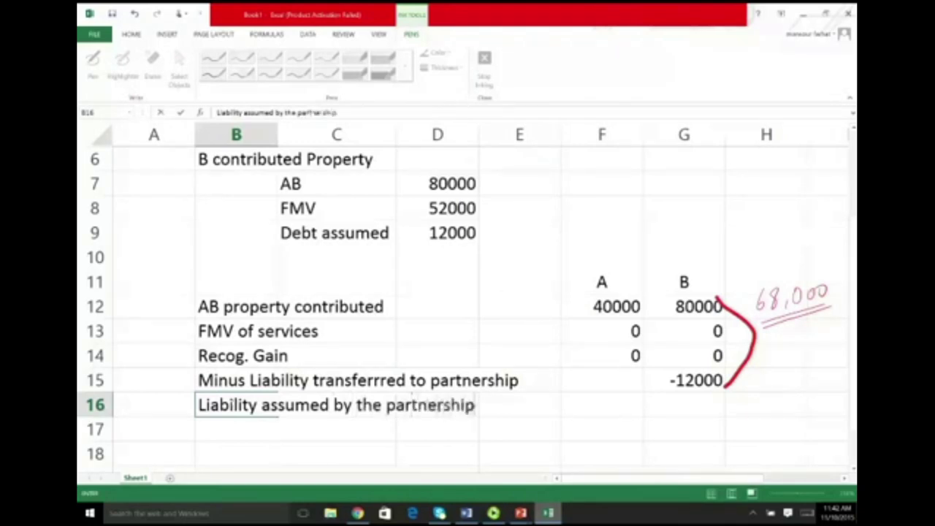
{"action": "key", "text": "Return"}
{"action": "key", "text": "Up"}
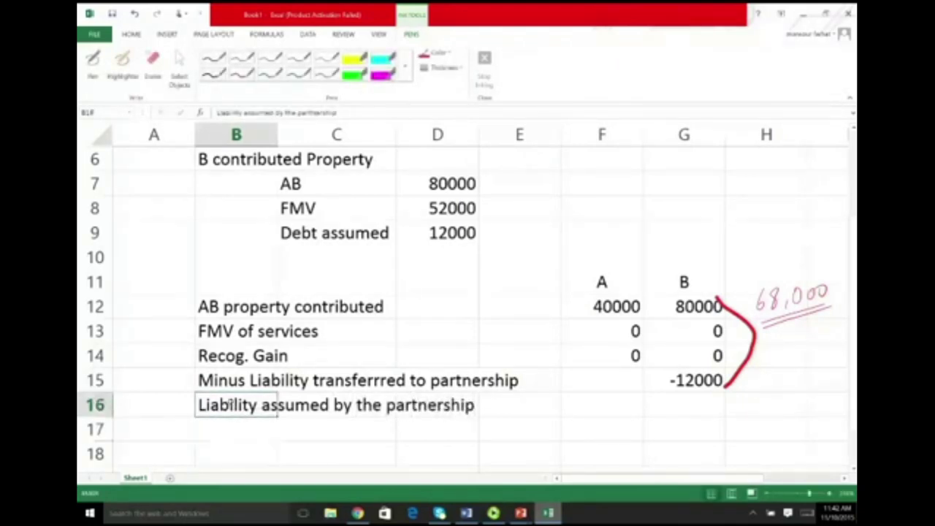
Step: Calculate partner A's share of the assumed liability in F16 with the formula =D9*50%
{"action": "left_click", "coordinate": [437, 405]}
{"action": "key", "text": "Right"}
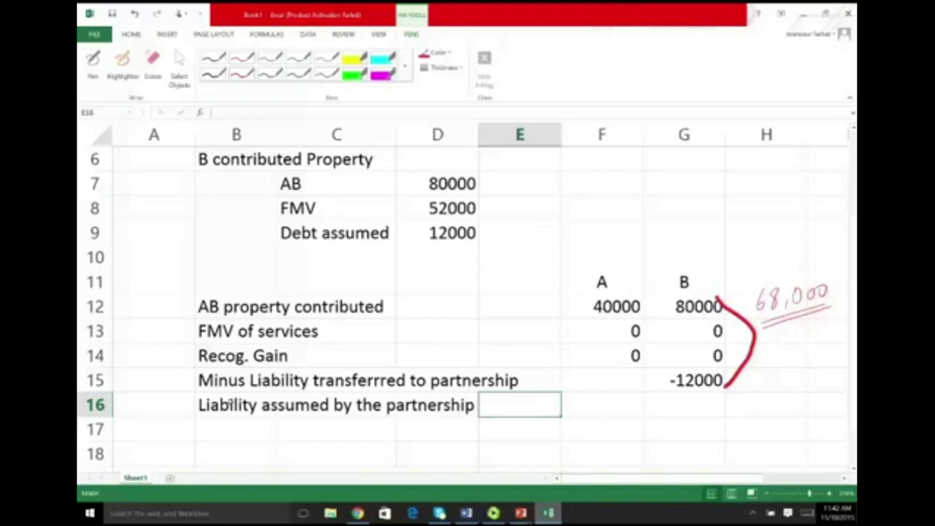
{"action": "key", "text": "Right"}
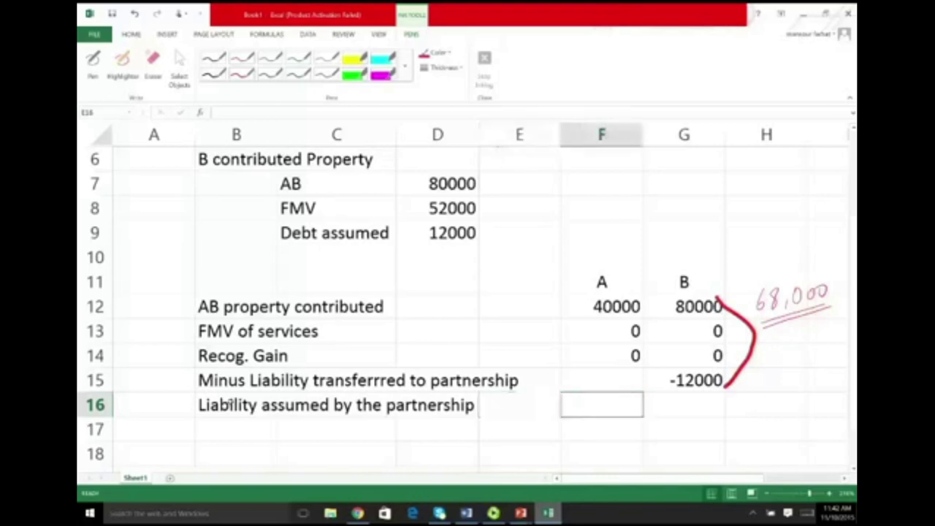
{"action": "scroll", "coordinate": [229, 403], "scroll_direction": "up", "scroll_amount": 2}
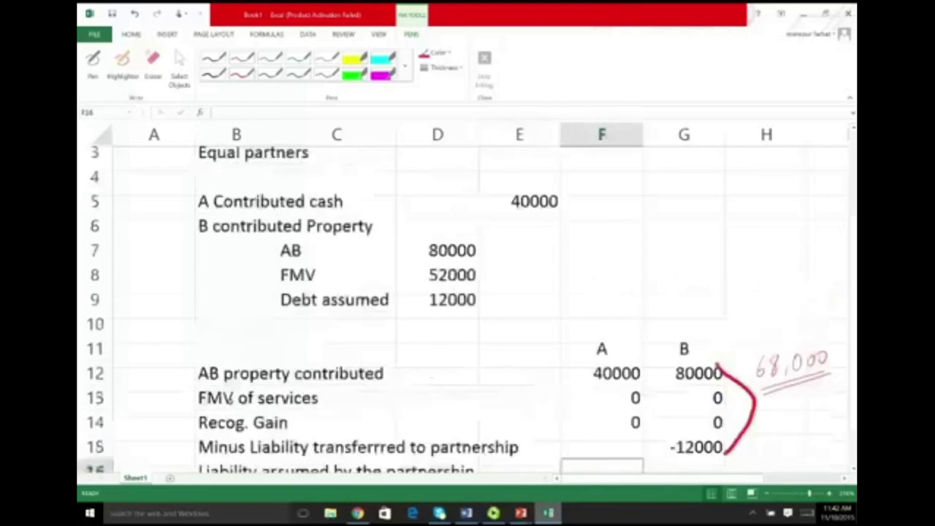
{"action": "scroll", "coordinate": [229, 401], "scroll_direction": "down", "scroll_amount": 2}
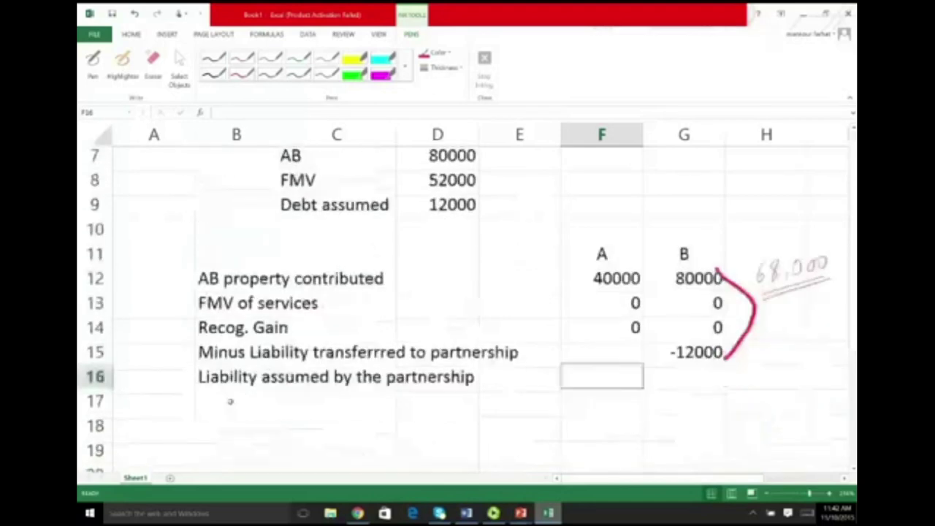
{"action": "type", "text": "="}
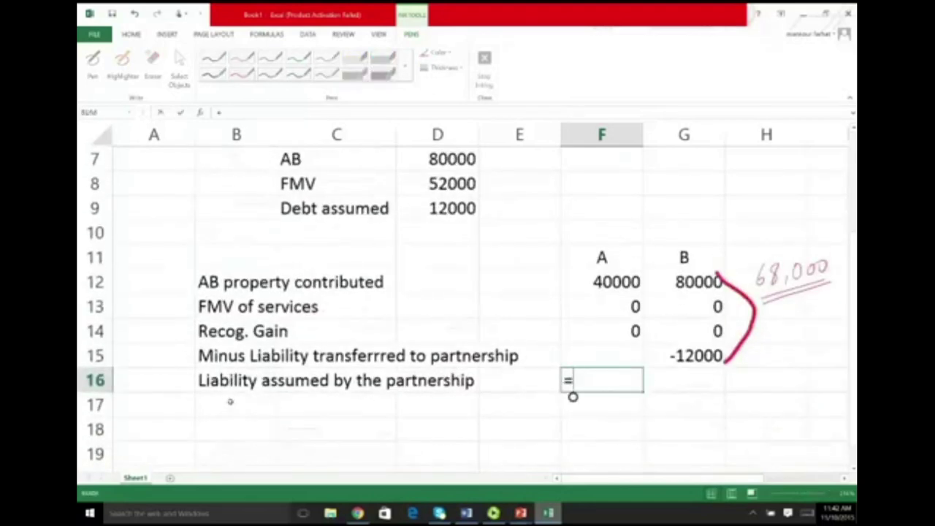
{"action": "left_click", "coordinate": [447, 210]}
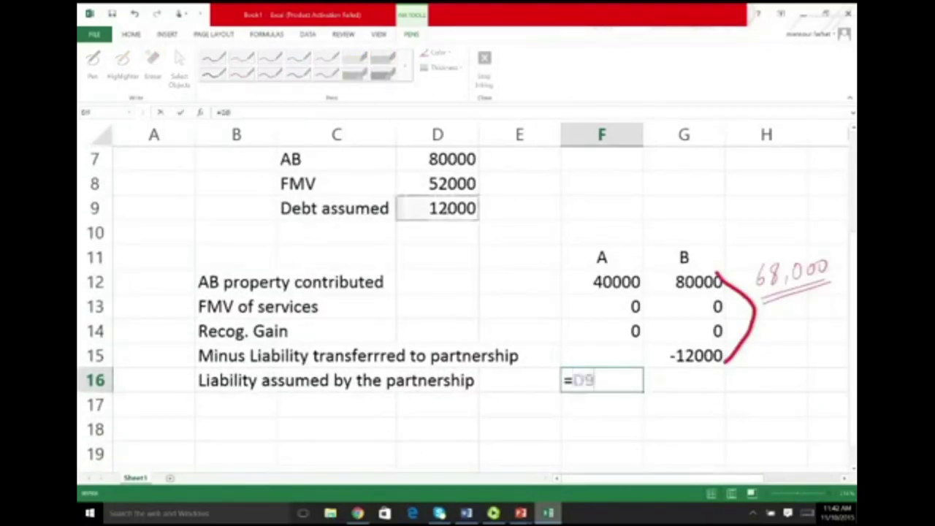
{"action": "type", "text": "*"}
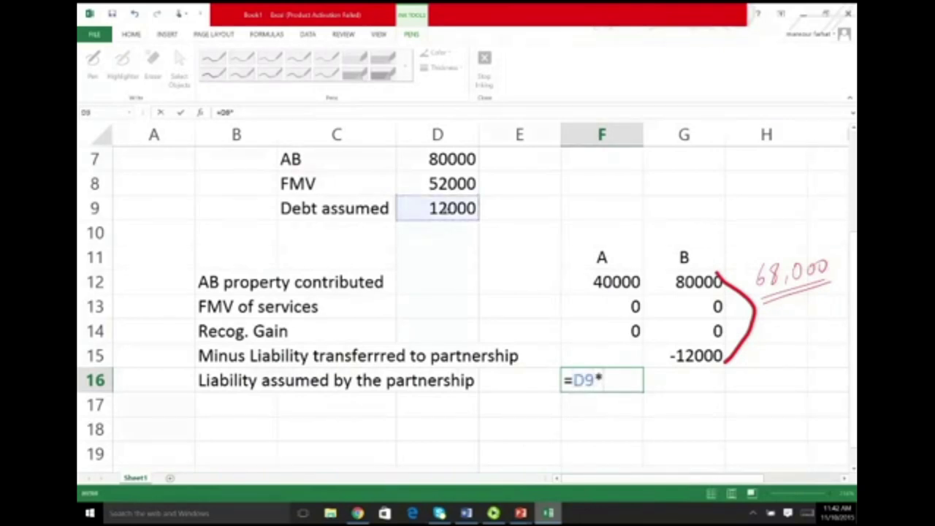
{"action": "type", "text": "50%"}
{"action": "key", "text": "Return"}
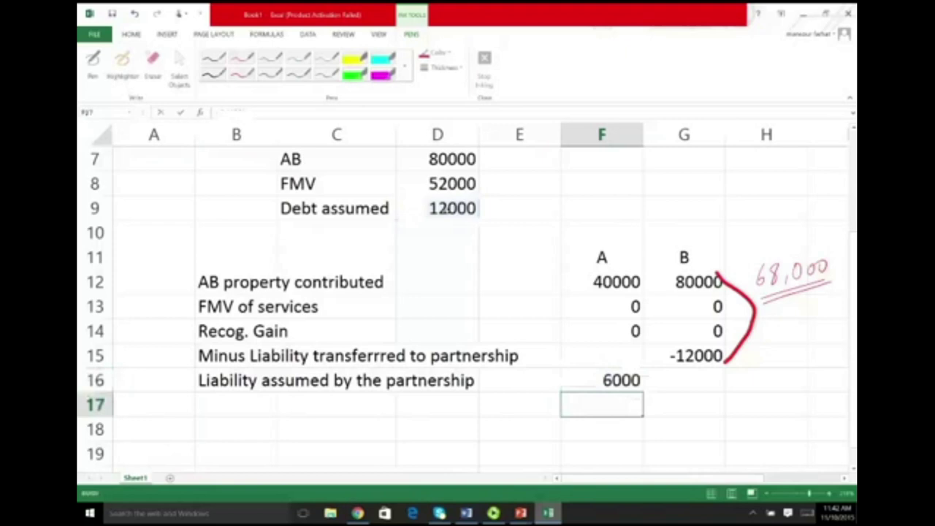
Step: Calculate partner B's share of the assumed liability in G16 with the formula =D9*50%
{"action": "left_click", "coordinate": [684, 380]}
{"action": "type", "text": "="}
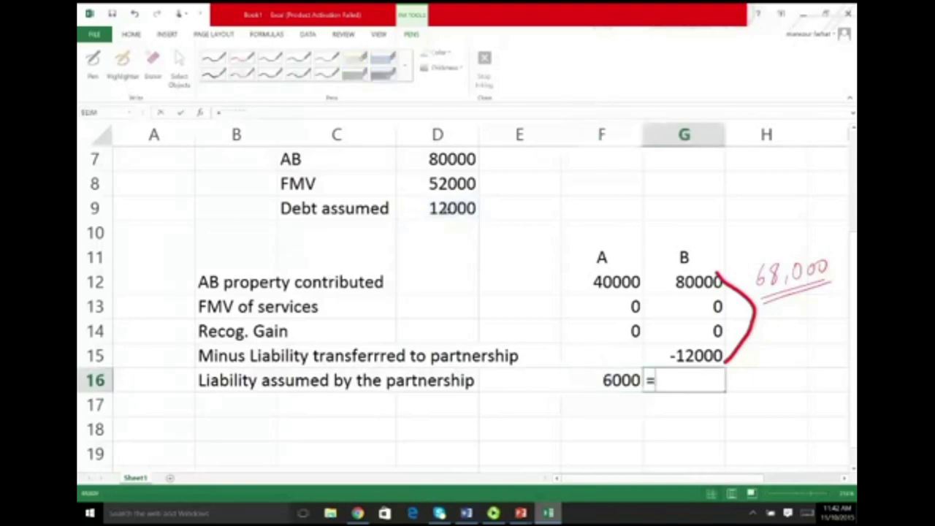
{"action": "left_click", "coordinate": [437, 209]}
{"action": "type", "text": "*50%"}
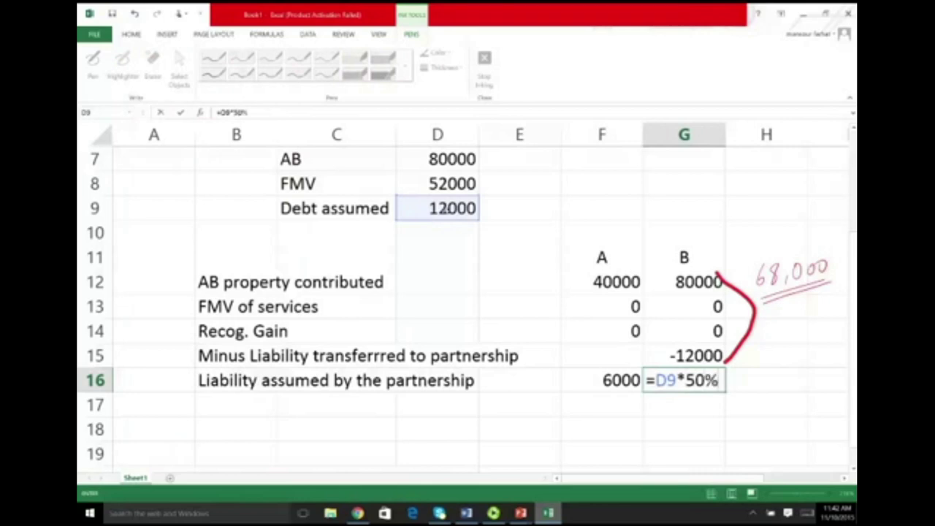
{"action": "key", "text": "Return"}
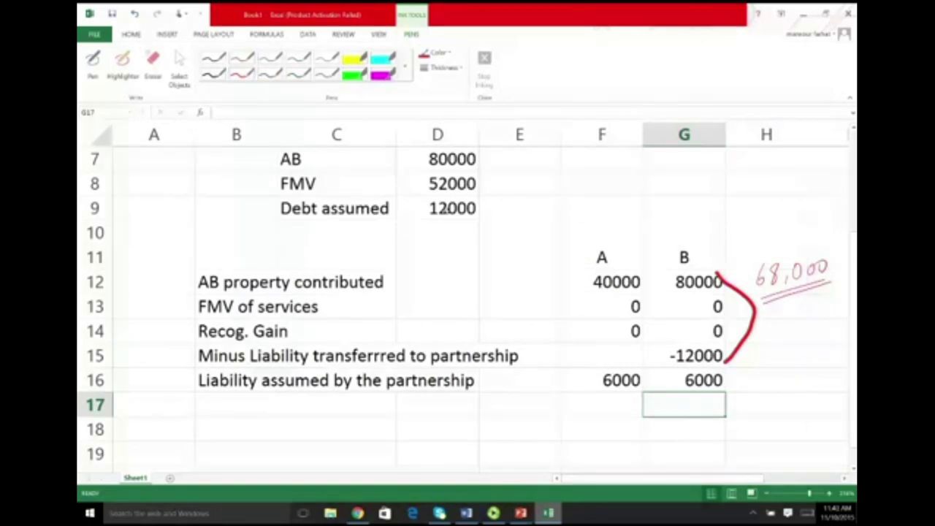
Step: Enter the row label "=outside basis" in B17, below the assumed liability row
{"action": "left_click", "coordinate": [520, 307]}
{"action": "left_click", "coordinate": [437, 257]}
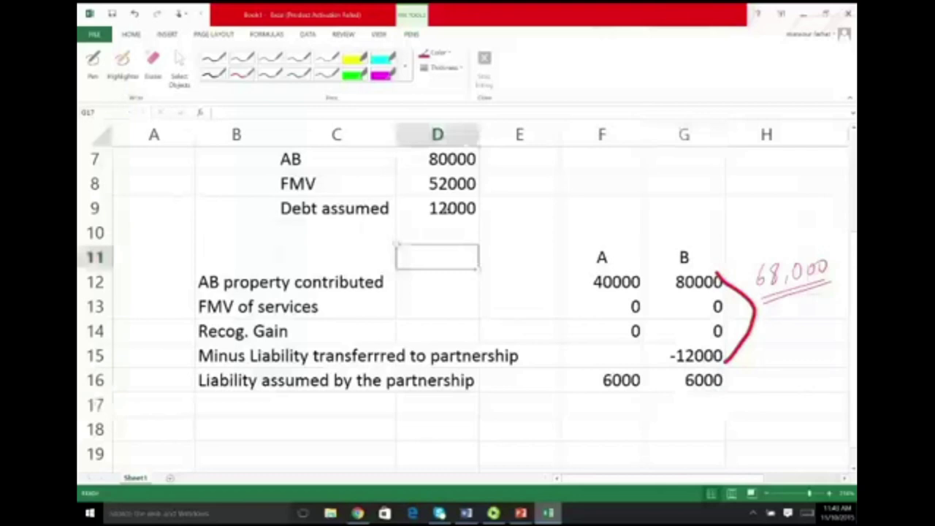
{"action": "key", "text": "Down"}
{"action": "key", "text": "Down"}
{"action": "key", "text": "Down"}
{"action": "key", "text": "Down"}
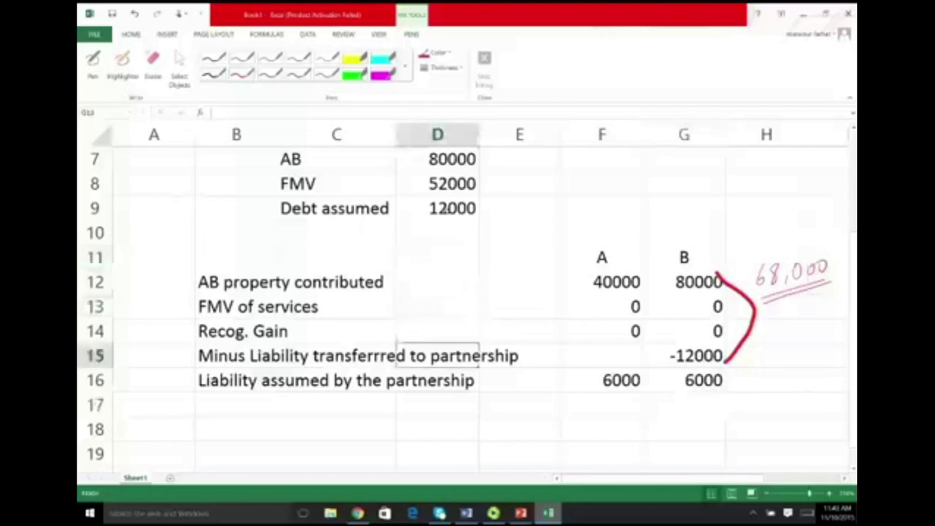
{"action": "key", "text": "Left"}
{"action": "key", "text": "Left"}
{"action": "key", "text": "Down"}
{"action": "left_click", "coordinate": [236, 405]}
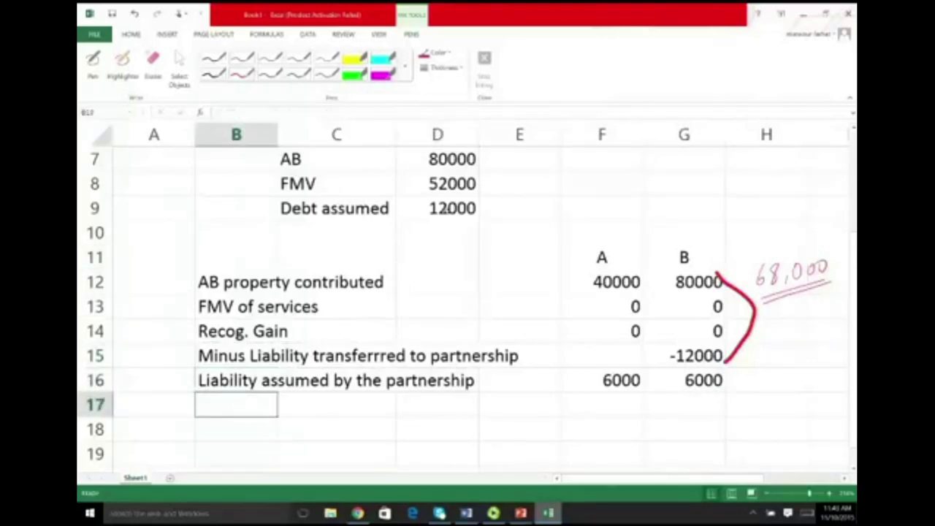
{"action": "type", "text": "=outs"}
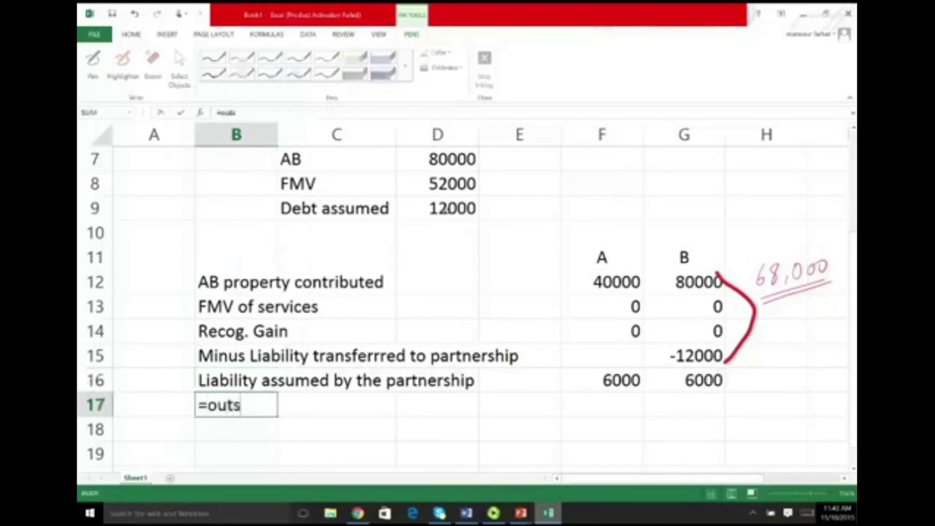
{"action": "type", "text": "ide bas"}
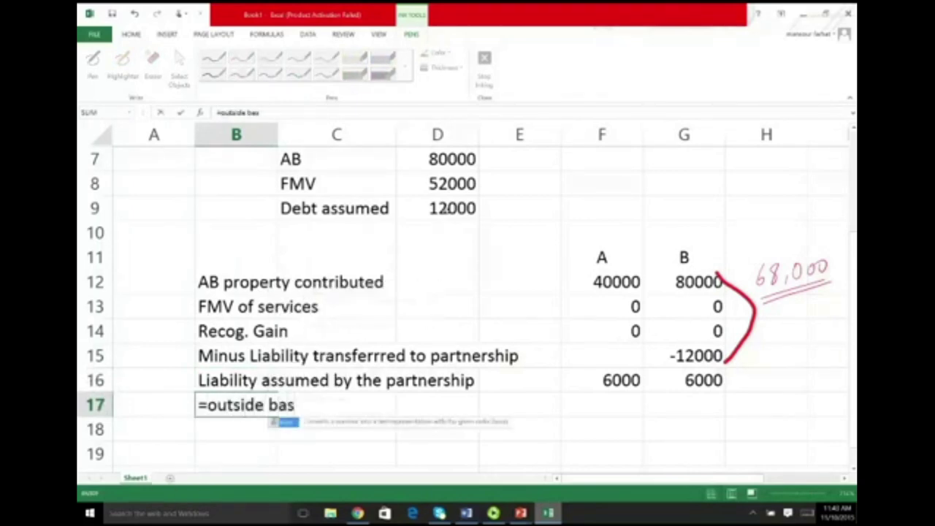
{"action": "type", "text": "is"}
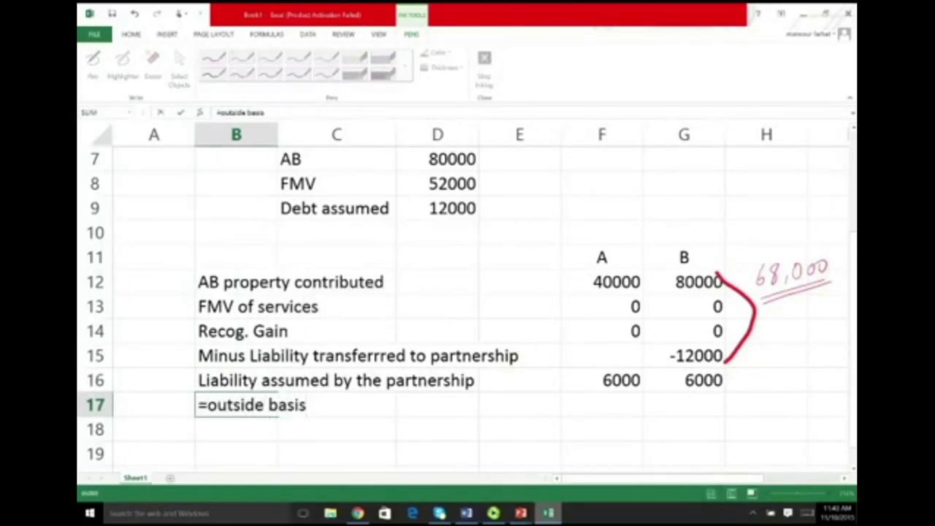
{"action": "key", "text": "Return"}
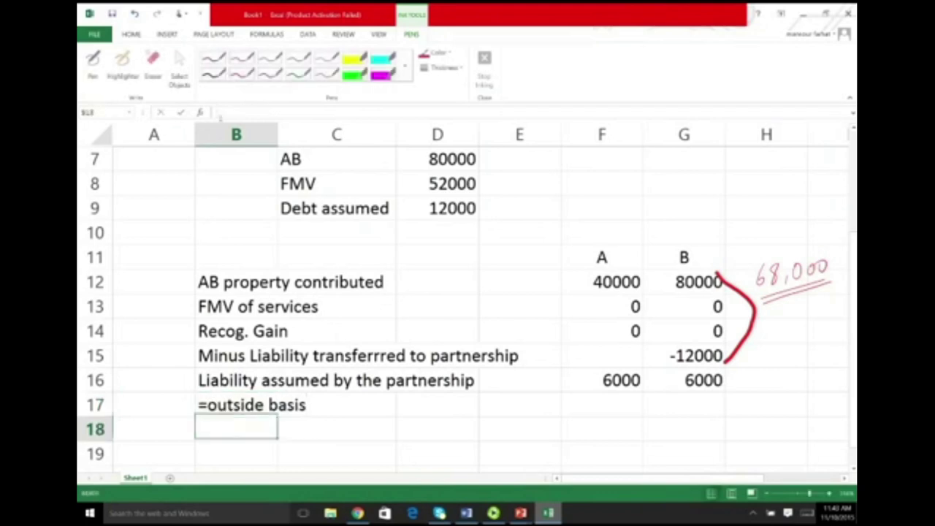
Step: Insert a SUM function in F17 for partner A's outside basis, accepting F16 as its argument
{"action": "key", "text": "Up"}
{"action": "key", "text": "Right"}
{"action": "key", "text": "Right"}
{"action": "key", "text": "Right"}
{"action": "key", "text": "Right"}
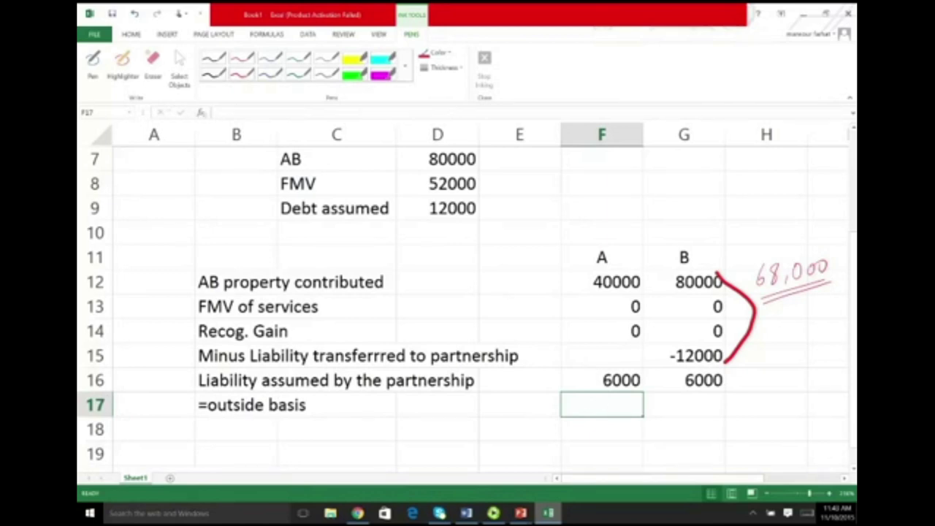
{"action": "left_click", "coordinate": [201, 113]}
{"action": "left_click", "coordinate": [512, 338]}
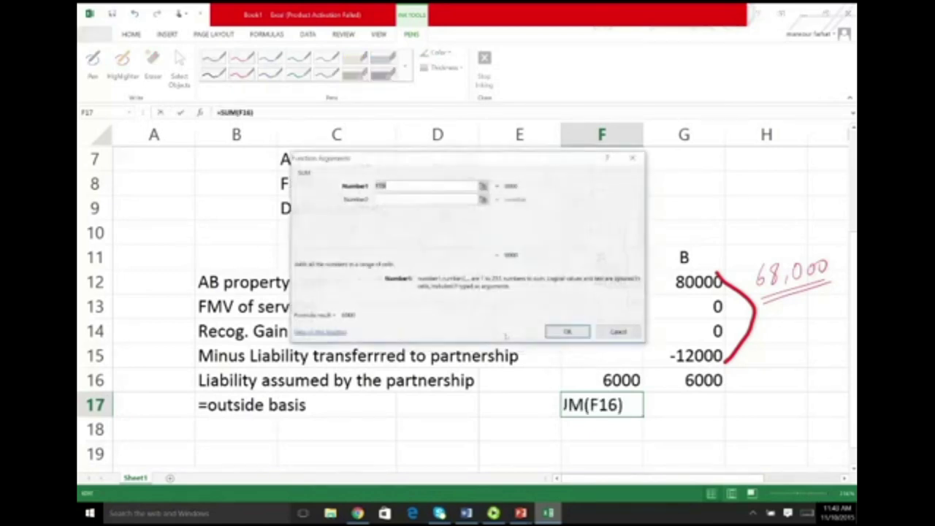
{"action": "key", "text": "Return"}
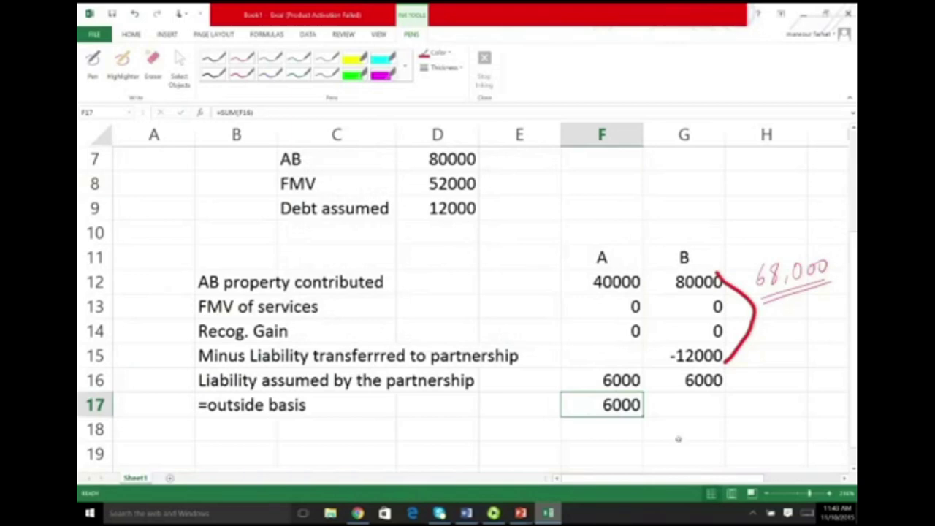
Step: Extend the sum in F17 to cover all of partner A's figures from F12 to F16
{"action": "double_click", "coordinate": [641, 407]}
{"action": "left_click_drag", "start_coordinate": [648, 370], "coordinate": [641, 276]}
{"action": "key", "text": "Return"}
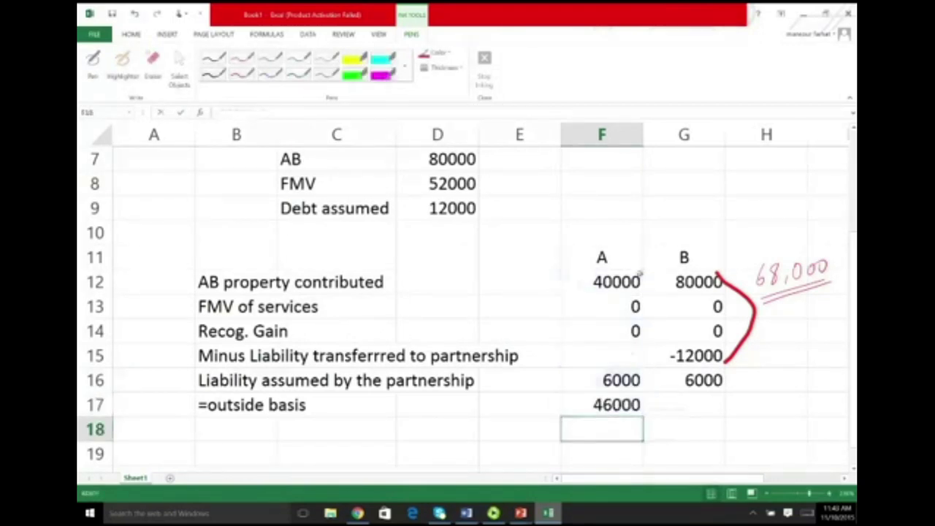
Step: Copy partner A's outside basis formula from F17 to G17 for partner B, and select the liability shares in F16:G16
{"action": "left_click", "coordinate": [686, 414]}
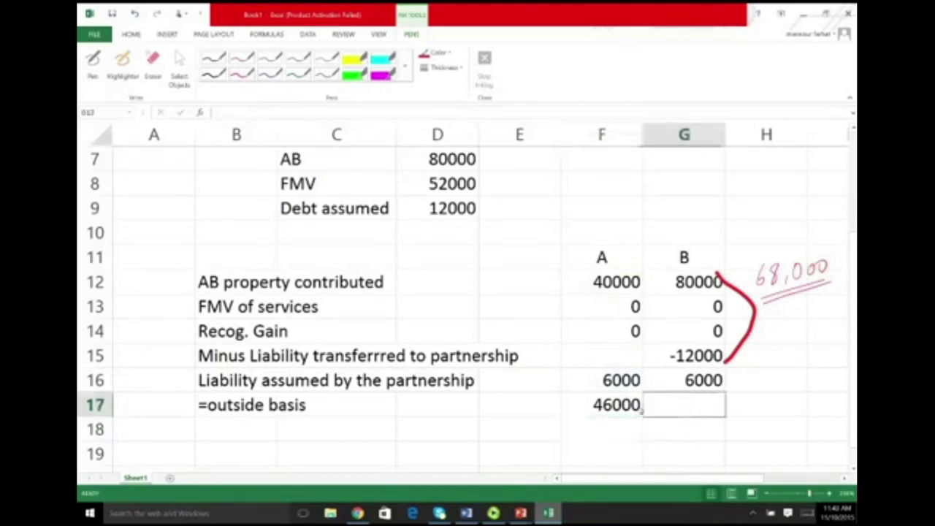
{"action": "left_click", "coordinate": [637, 409]}
{"action": "key", "text": "ctrl+c"}
{"action": "key", "text": "Right"}
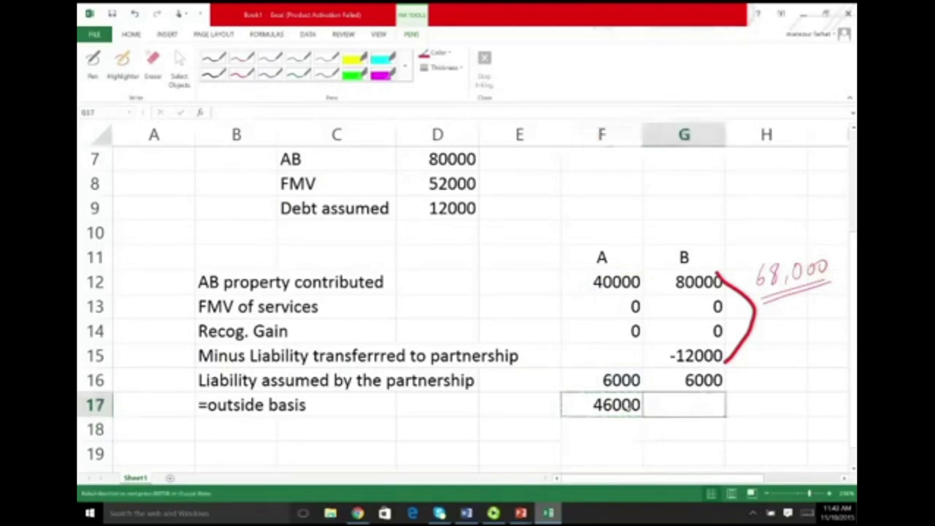
{"action": "key", "text": "ctrl+v"}
{"action": "double_click", "coordinate": [711, 403]}
{"action": "key", "text": "Escape"}
{"action": "left_click_drag", "start_coordinate": [614, 380], "coordinate": [665, 380]}
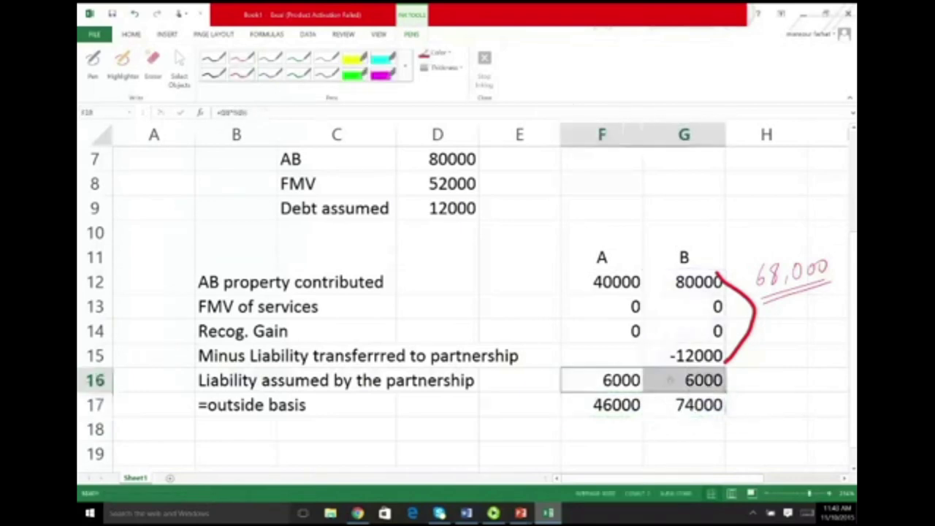
Step: Add a bottom border under the partners' assumed liability shares in F16:G16
{"action": "right_click", "coordinate": [670, 380]}
{"action": "key", "text": "Escape"}
{"action": "left_click", "coordinate": [684, 454]}
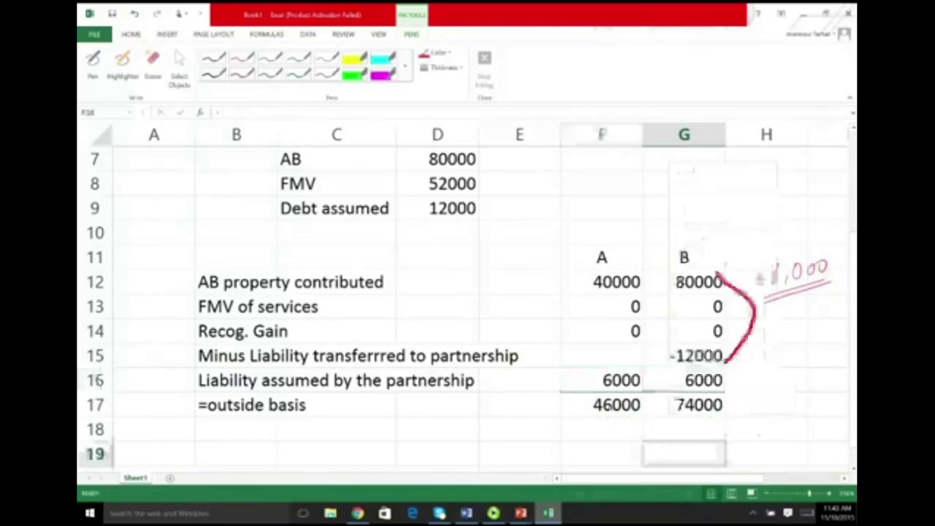
Step: Add a bottom border under both partners' outside basis totals in F17:G17
{"action": "left_click_drag", "start_coordinate": [598, 403], "coordinate": [680, 406]}
{"action": "right_click", "coordinate": [672, 408]}
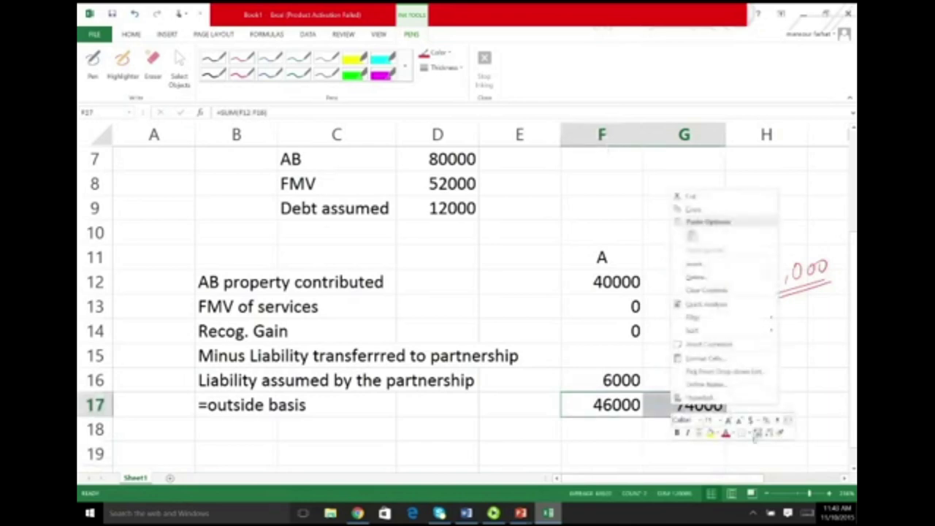
{"action": "left_click", "coordinate": [757, 433]}
{"action": "left_click", "coordinate": [769, 418]}
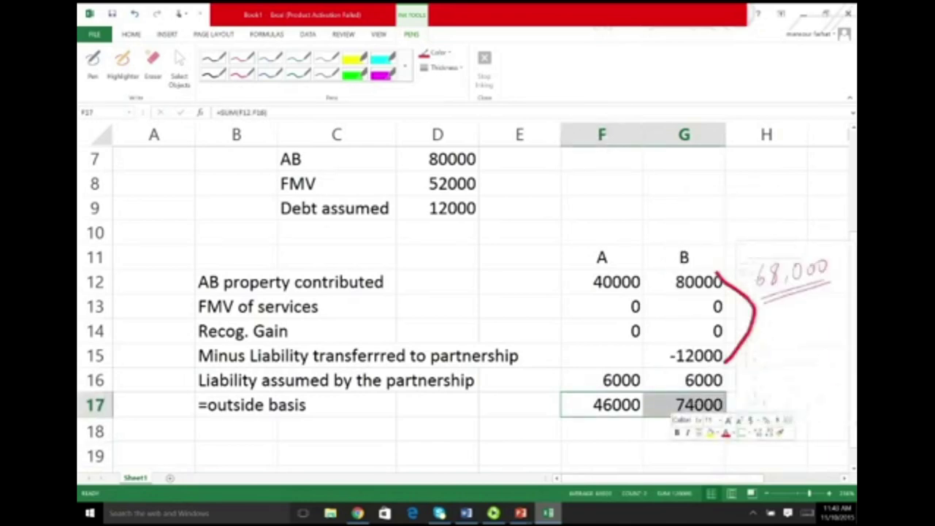
{"action": "key", "text": "Down"}
Step: Enter a formula in H17 that adds partner A's and partner B's outside basis, F17+G17
{"action": "left_click", "coordinate": [778, 408]}
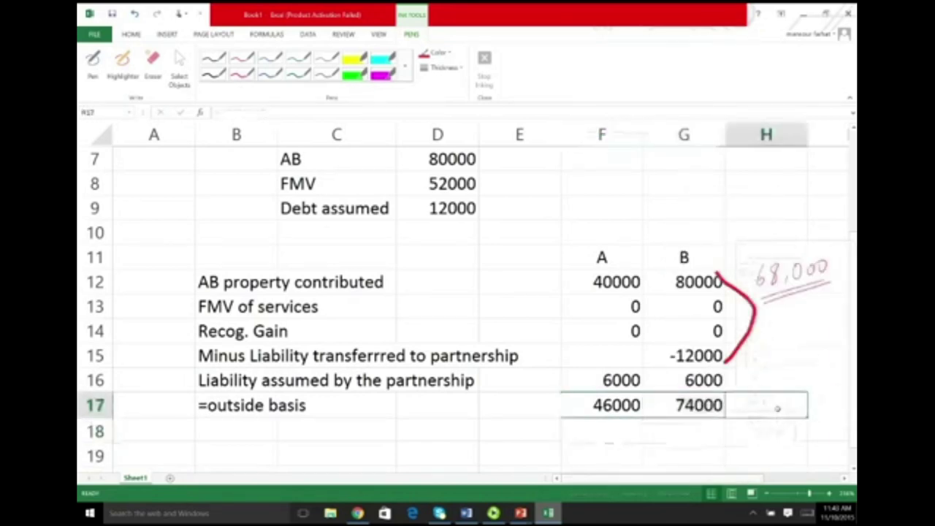
{"action": "type", "text": "="}
{"action": "key", "text": "Left"}
{"action": "key", "text": "Left"}
{"action": "type", "text": "+"}
{"action": "key", "text": "Left"}
{"action": "key", "text": "Return"}
Step: Enter the heading "Inside basis" in B19, below the outside basis calculation
{"action": "key", "text": "Left"}
{"action": "key", "text": "Left"}
{"action": "key", "text": "Left"}
{"action": "key", "text": "Left"}
{"action": "key", "text": "Left"}
{"action": "key", "text": "Left"}
{"action": "key", "text": "Left"}
{"action": "key", "text": "Down"}
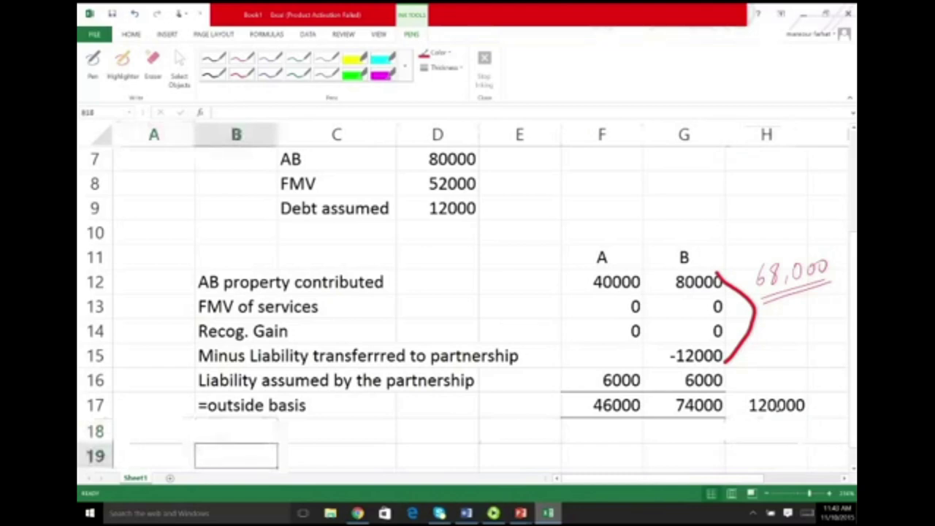
{"action": "scroll", "coordinate": [778, 407], "scroll_direction": "down", "scroll_amount": 1}
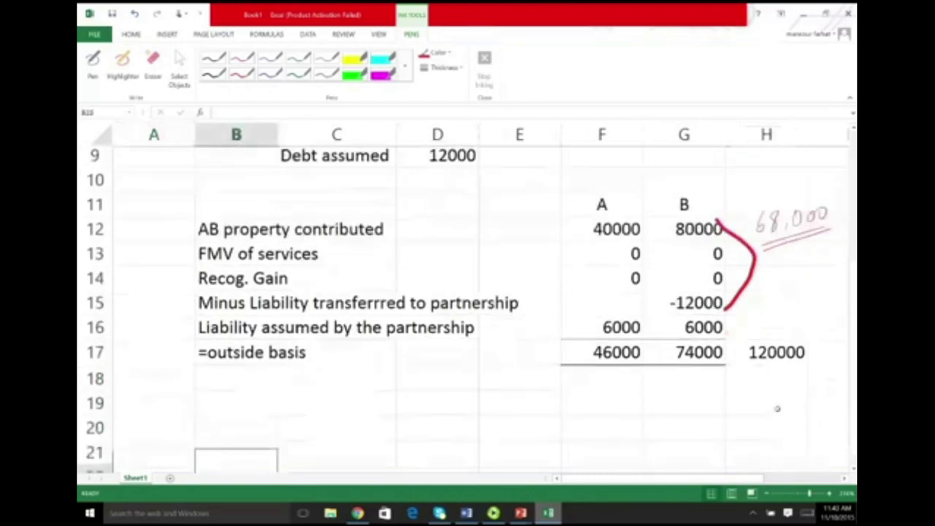
{"action": "key", "text": "Up"}
{"action": "key", "text": "Down"}
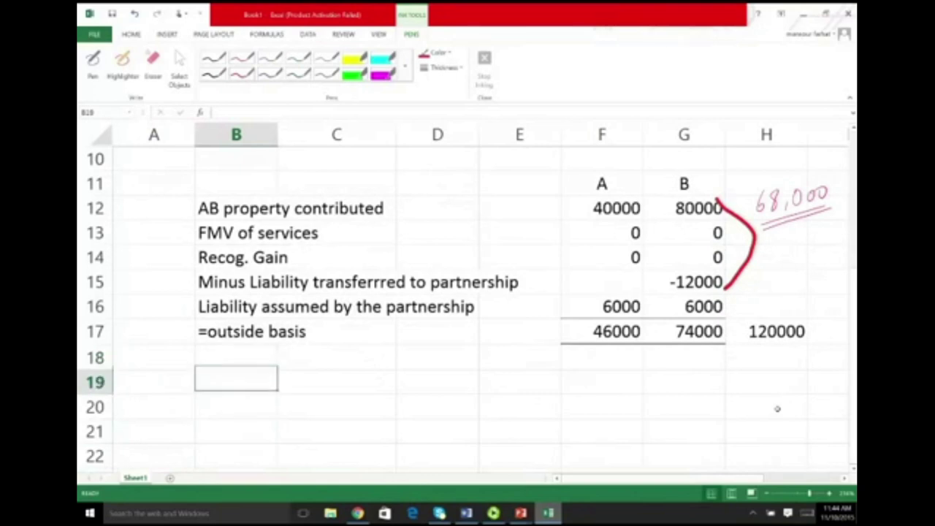
{"action": "type", "text": "Inside basis"}
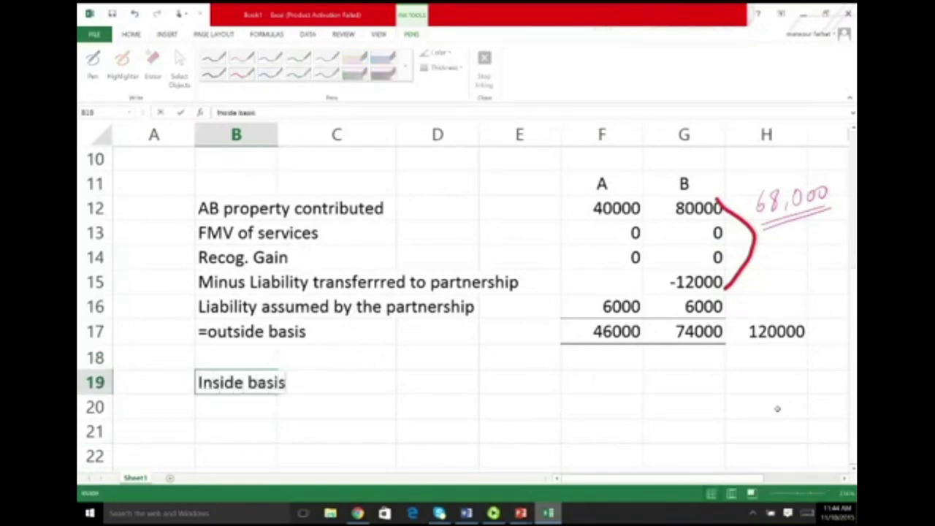
{"action": "key", "text": "Return"}
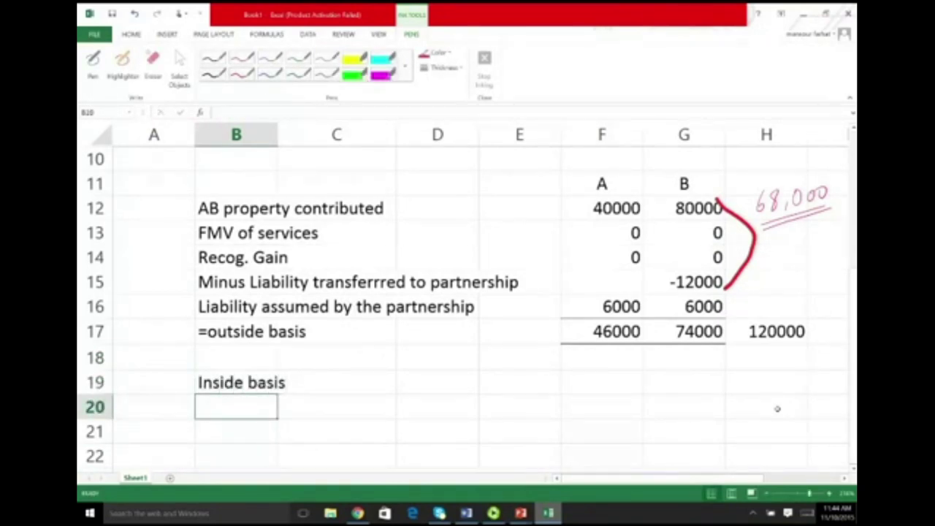
Step: Enter the description "Partnership basis in its own assets" in B20, under the inside basis heading
{"action": "type", "text": "Par"}
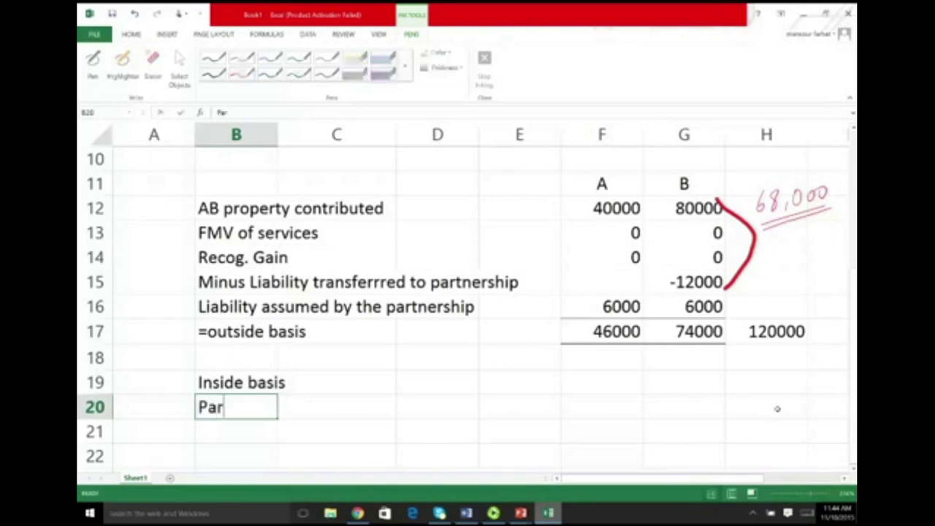
{"action": "type", "text": "tnershuip"}
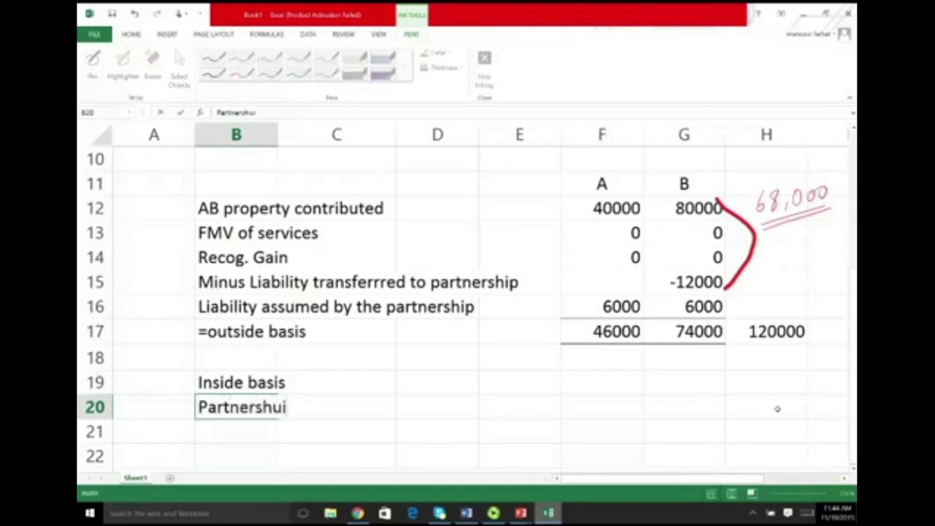
{"action": "key", "text": "BackSpace"}
{"action": "key", "text": "BackSpace"}
{"action": "key", "text": "BackSpace"}
{"action": "type", "text": "ip n"}
{"action": "key", "text": "BackSpace"}
{"action": "type", "text": "basis in it"}
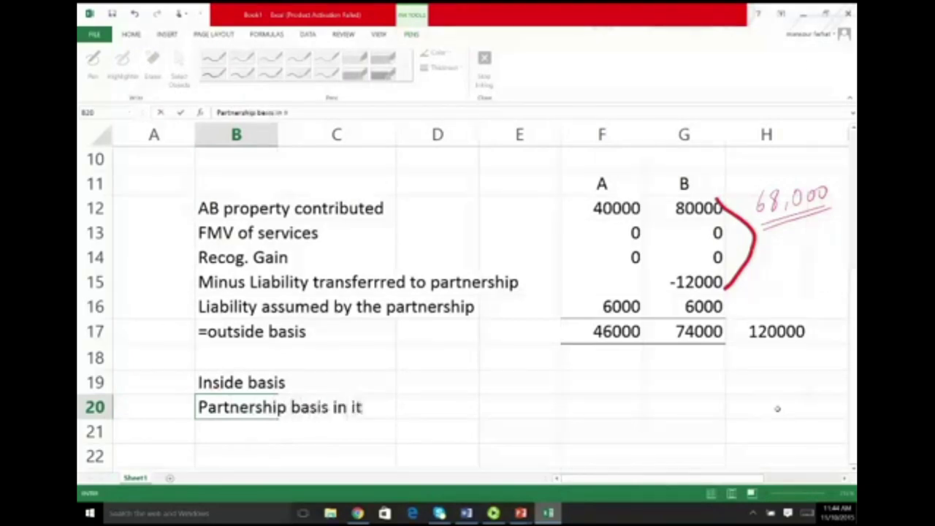
{"action": "type", "text": "s own as"}
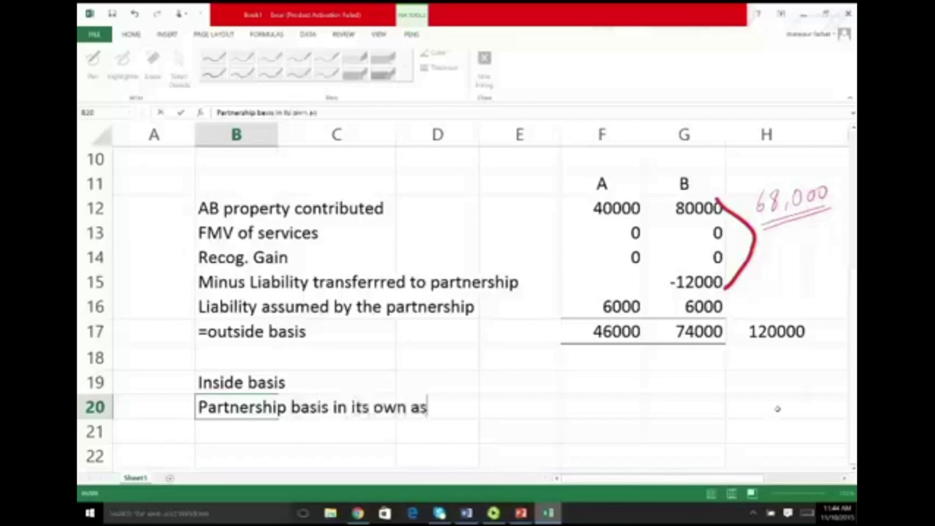
{"action": "type", "text": "sets"}
{"action": "key", "text": "Return"}
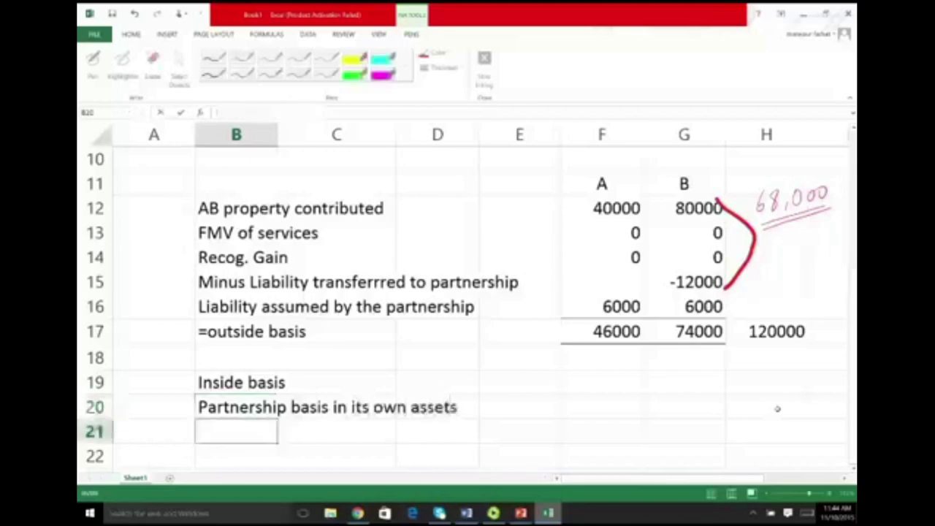
Step: Enter the inside basis rule "AB of property contributed + Partner's recog. Gain" in B21
{"action": "type", "text": "A"}
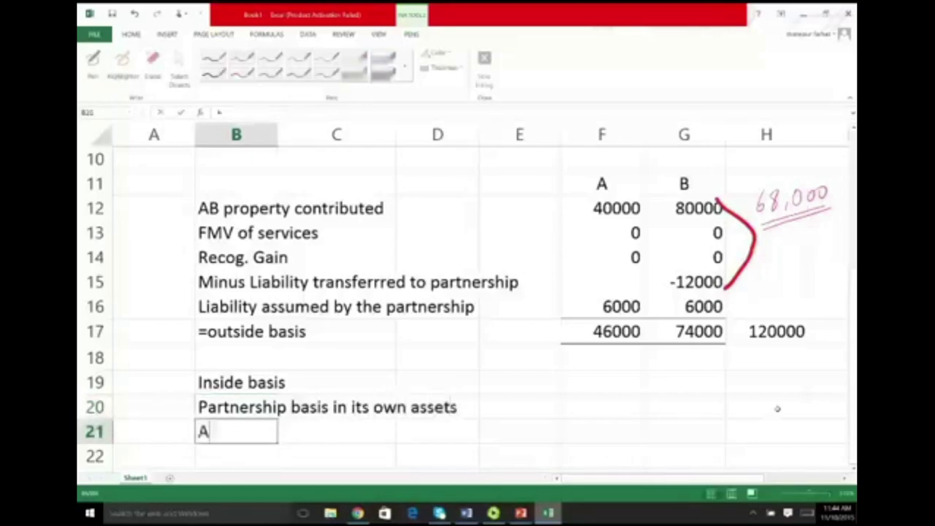
{"action": "type", "text": "B of"}
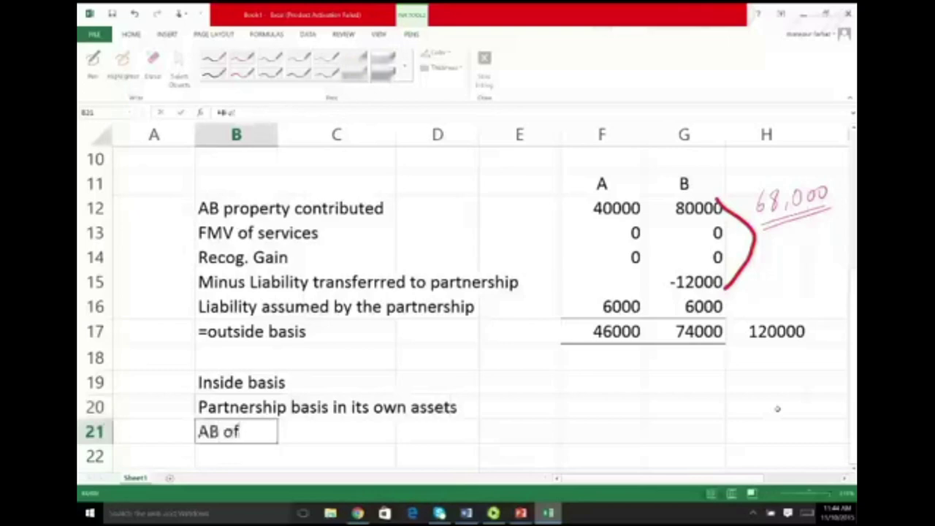
{"action": "type", "text": " property"}
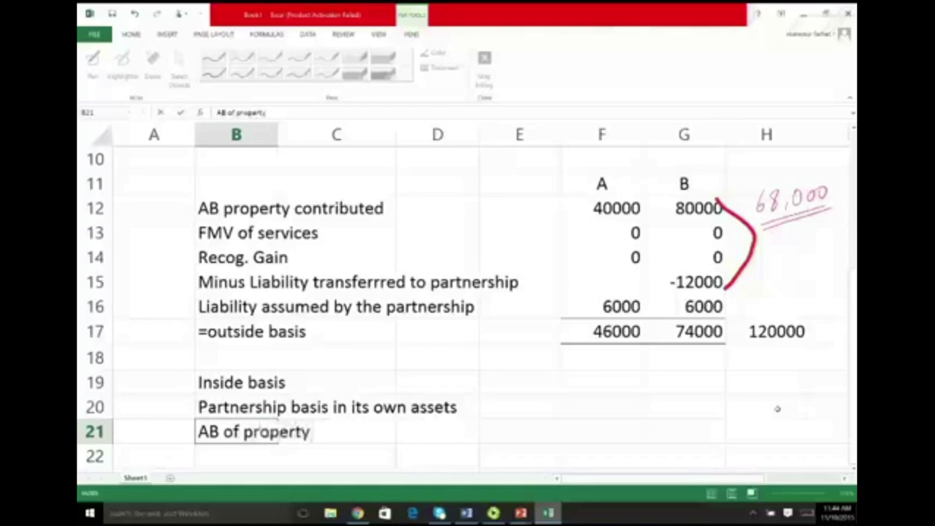
{"action": "type", "text": " contri"}
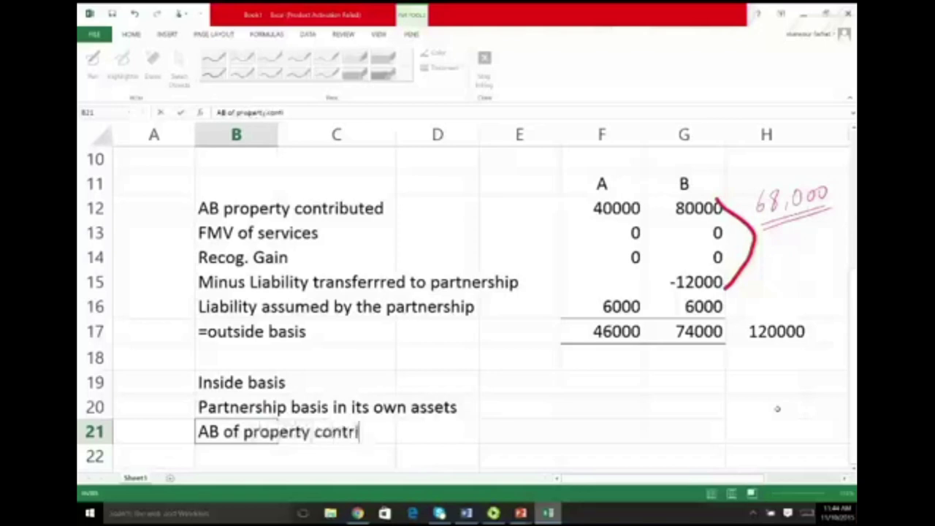
{"action": "type", "text": "buted +"}
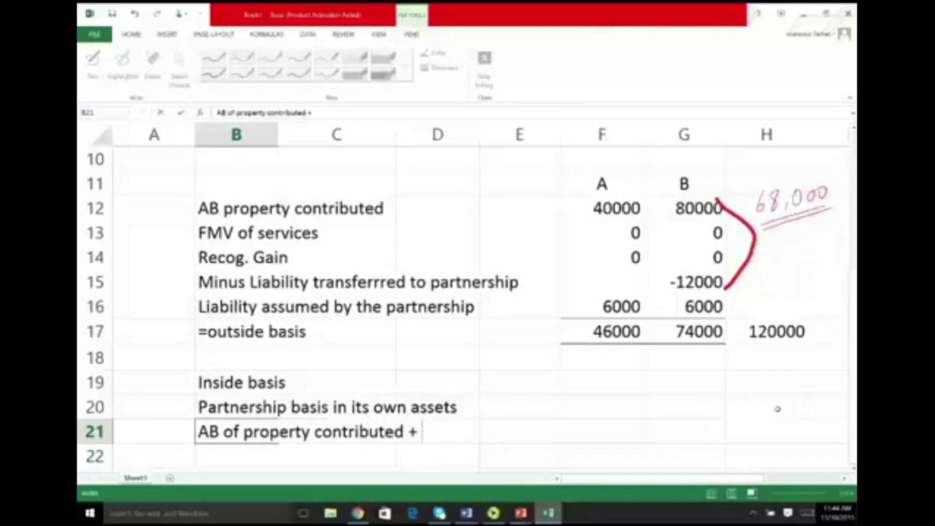
{"action": "type", "text": " Partner's recog"}
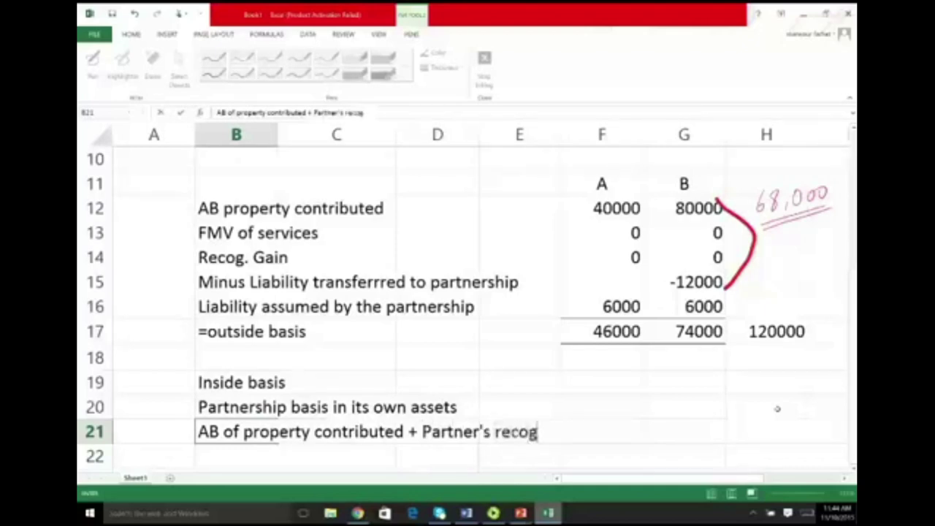
{"action": "type", "text": ". gain"}
{"action": "key", "text": "Return"}
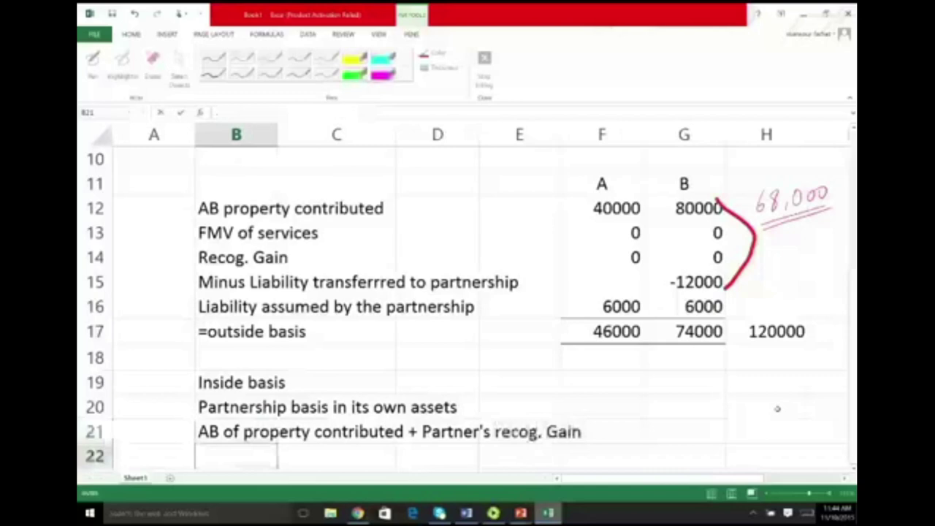
Step: List the contributed assets in rows 22 and 23 of columns B and C: Cash 40000 and Property 80000
{"action": "key", "text": "Return"}
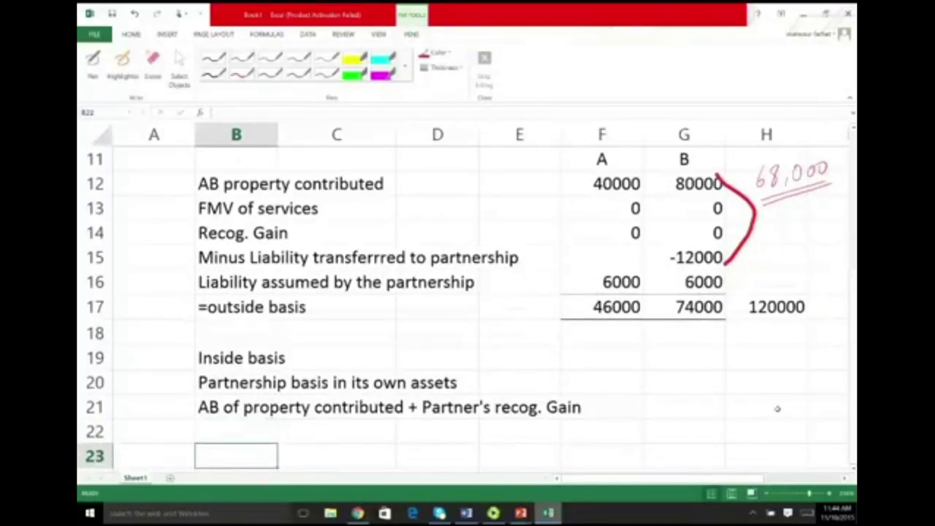
{"action": "key", "text": "Up"}
{"action": "type", "text": "Cash"}
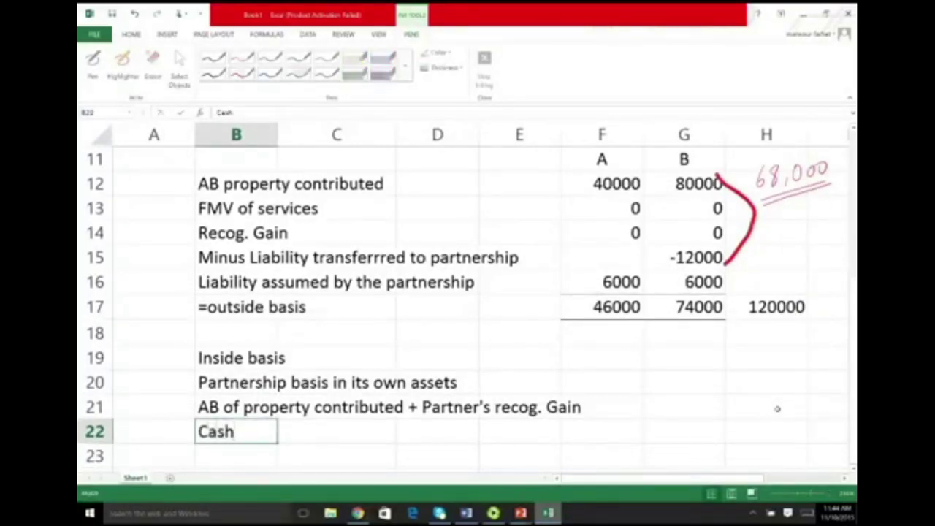
{"action": "key", "text": "Tab"}
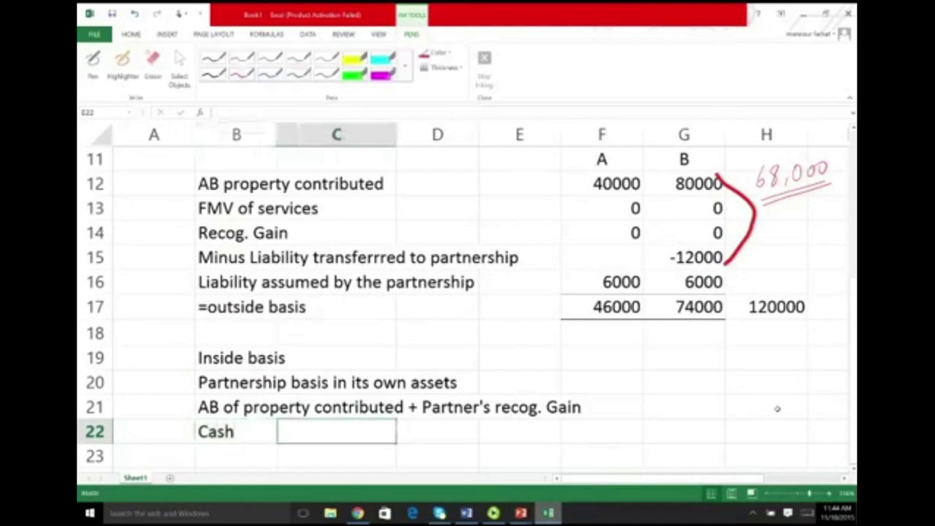
{"action": "type", "text": "40000"}
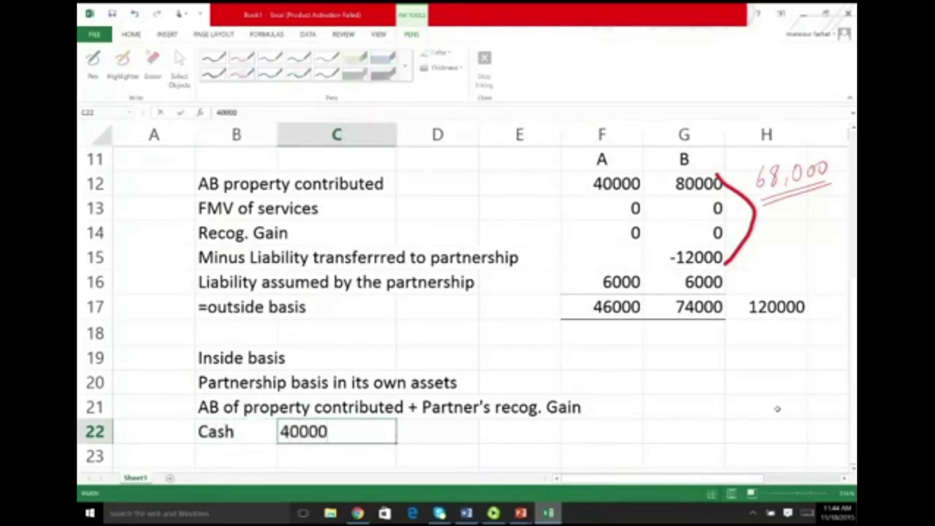
{"action": "key", "text": "Return"}
{"action": "type", "text": "Property"}
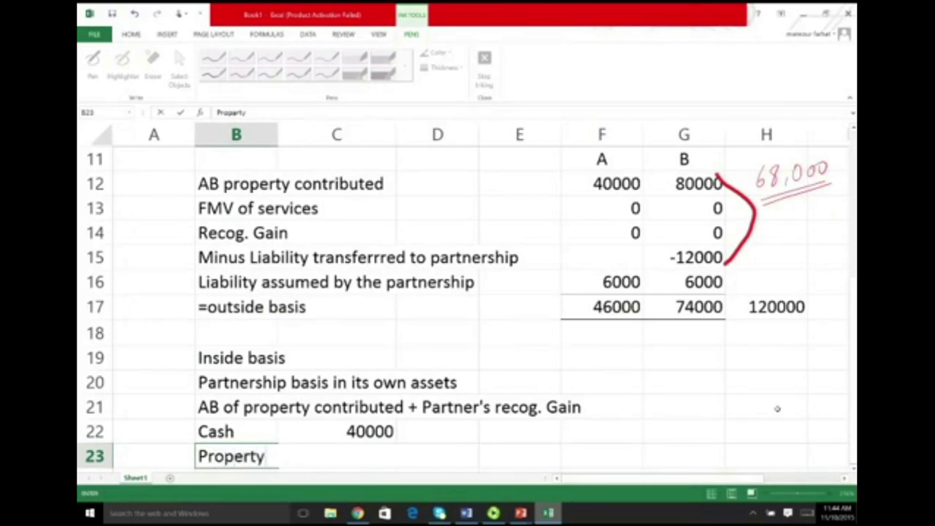
{"action": "key", "text": "Tab"}
{"action": "type", "text": "80000"}
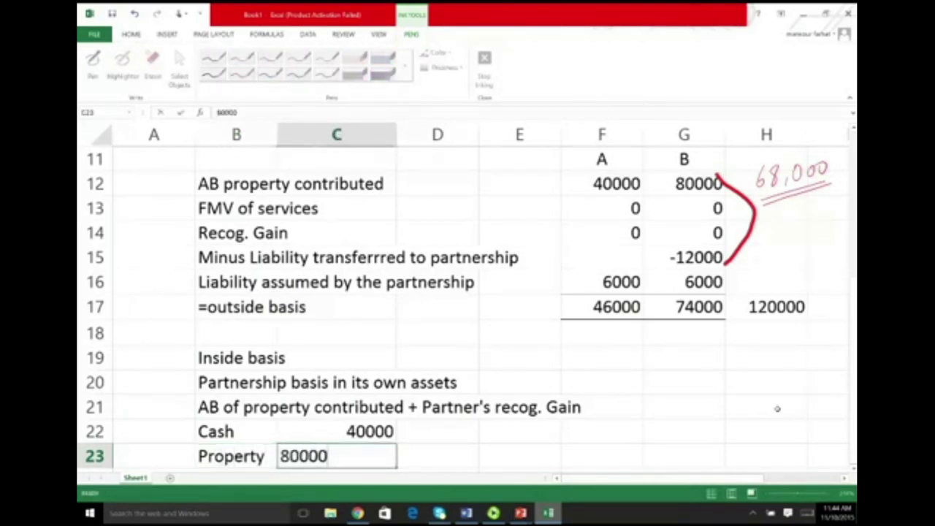
{"action": "key", "text": "Return"}
Step: Enter a formula in C24 that adds the cash and property amounts, C22+C23
{"action": "type", "text": "="}
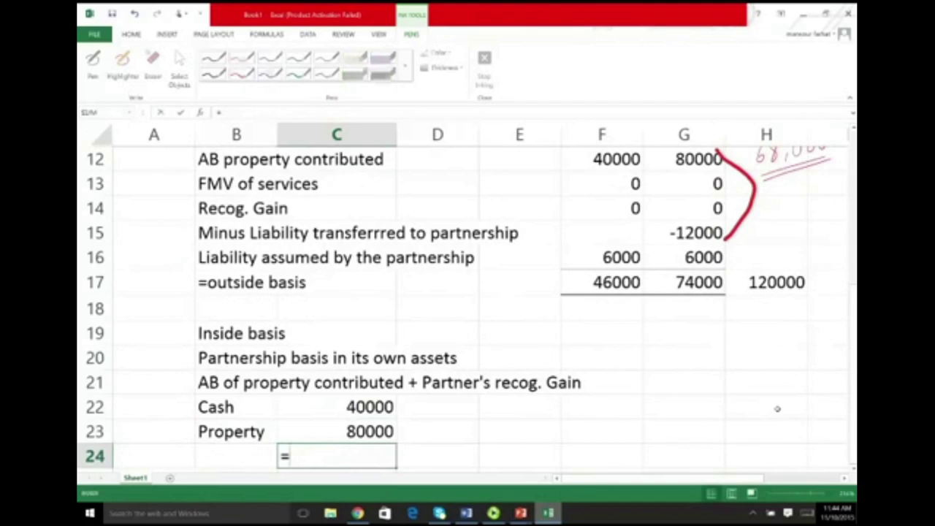
{"action": "key", "text": "Up"}
{"action": "key", "text": "Up"}
{"action": "type", "text": "+"}
{"action": "key", "text": "Up"}
{"action": "key", "text": "Return"}
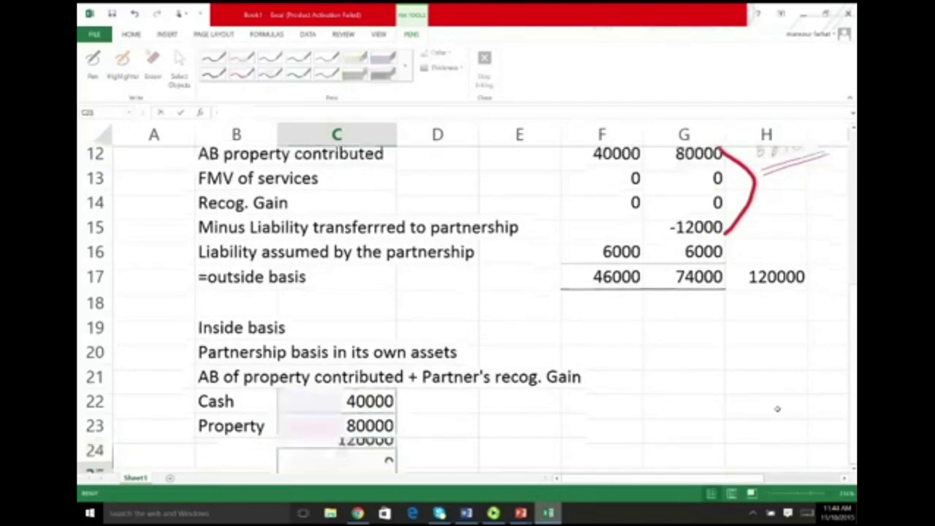
Step: Label the asset total by entering "Inside basis" in B24
{"action": "key", "text": "Up"}
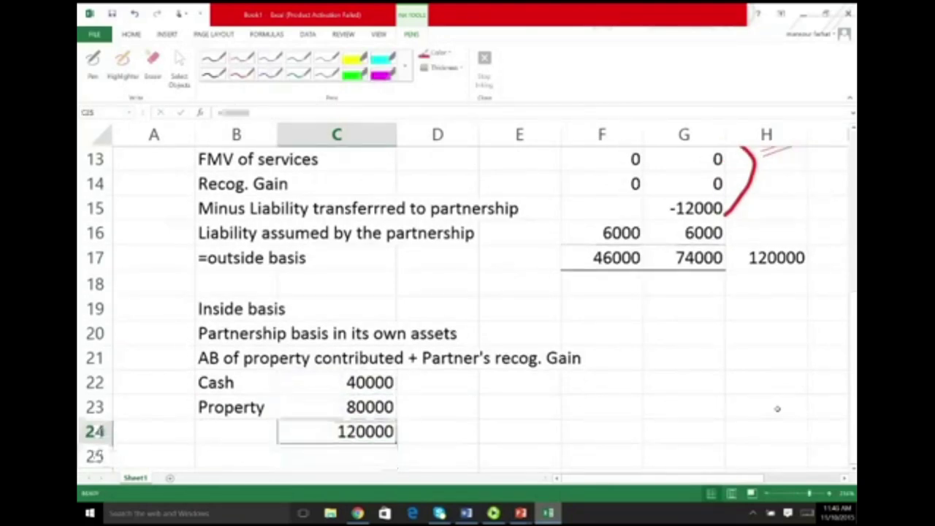
{"action": "key", "text": "Left"}
{"action": "type", "text": "I"}
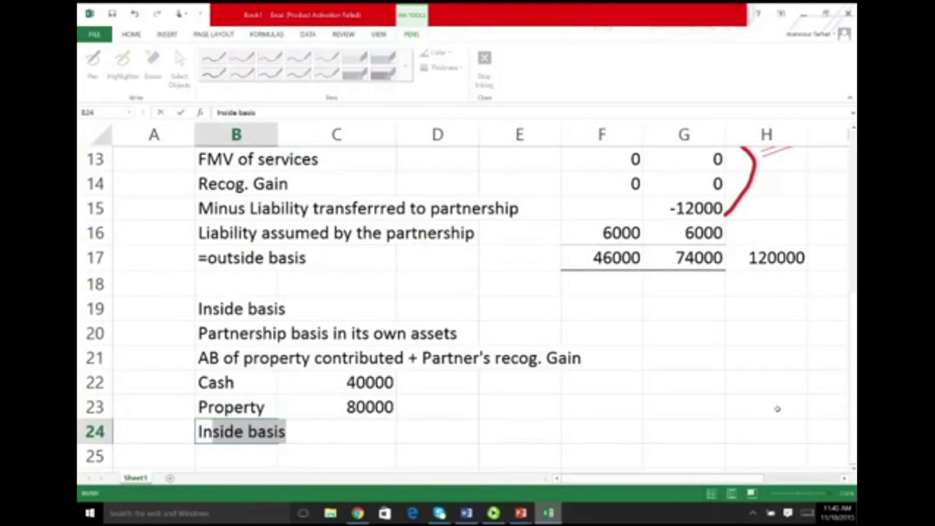
{"action": "key", "text": "Return"}
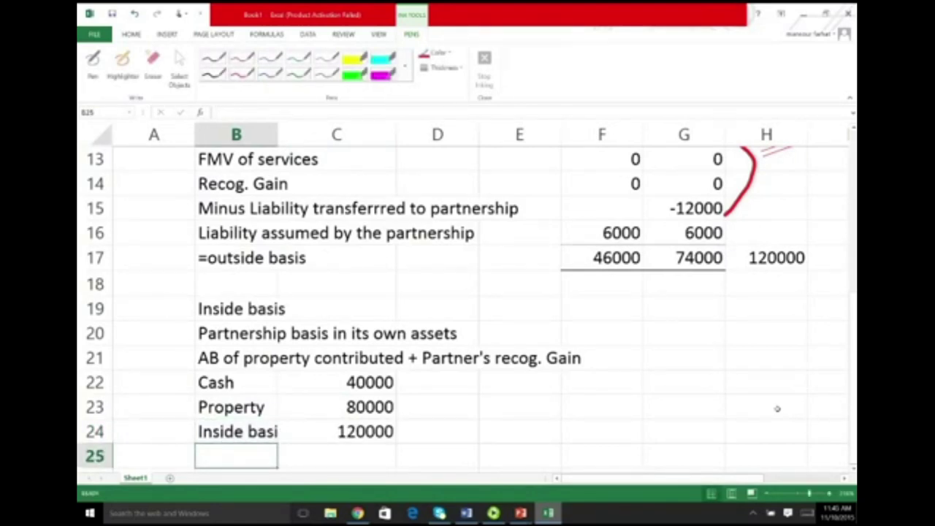
{"action": "scroll", "coordinate": [778, 409], "scroll_direction": "up", "scroll_amount": 2}
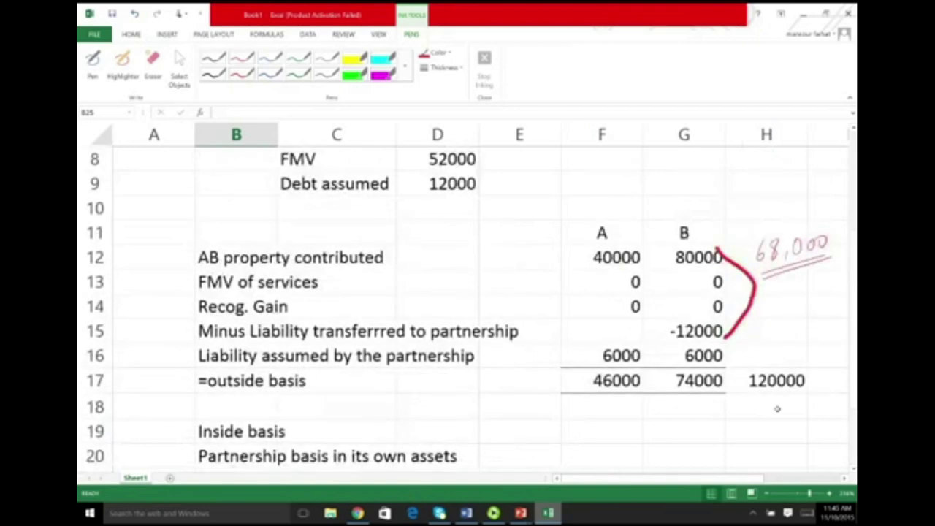
{"action": "scroll", "coordinate": [777, 409], "scroll_direction": "up", "scroll_amount": 1}
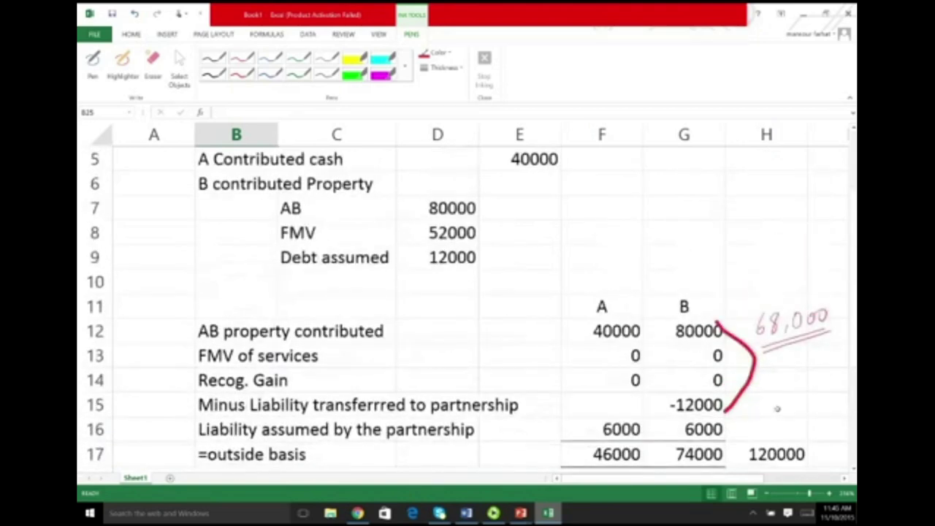
{"action": "scroll", "coordinate": [777, 408], "scroll_direction": "down", "scroll_amount": 1}
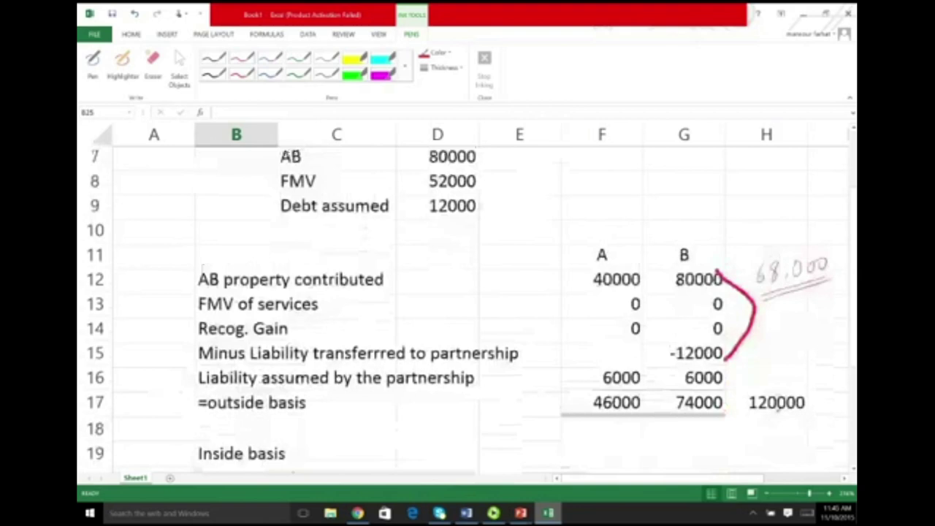
{"action": "scroll", "coordinate": [778, 409], "scroll_direction": "up", "scroll_amount": 2}
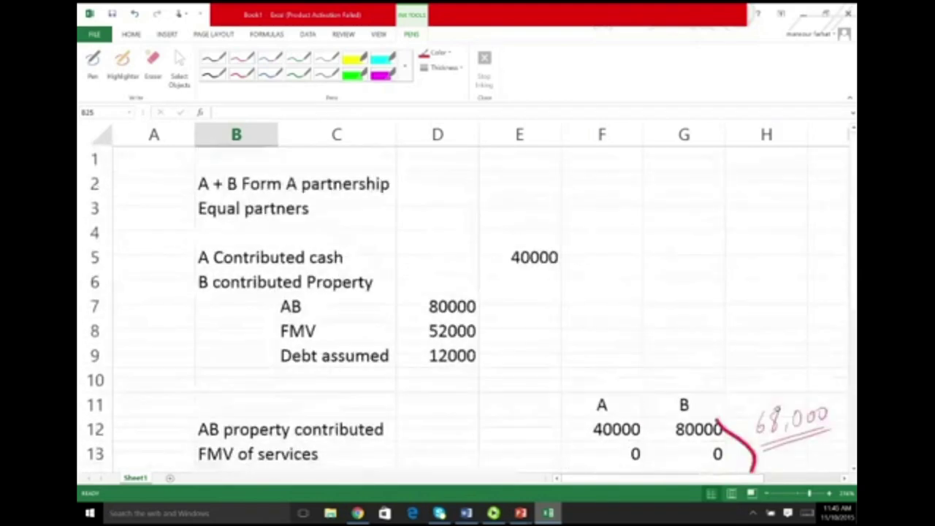
{"action": "scroll", "coordinate": [777, 409], "scroll_direction": "down", "scroll_amount": 3}
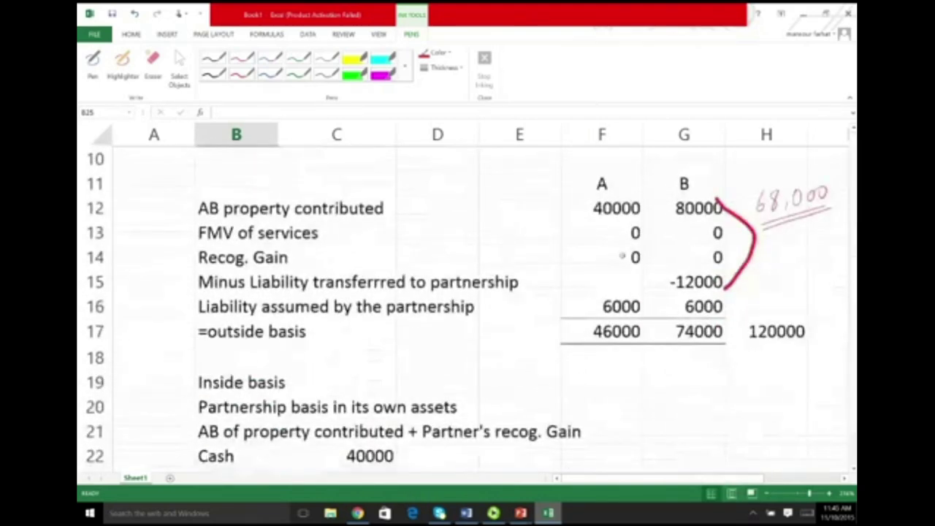